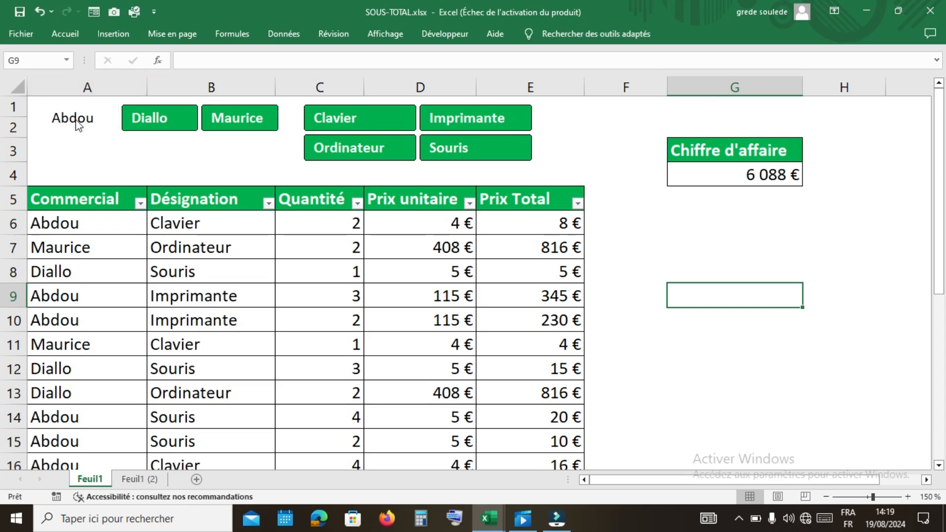
Filter the sales table with the Commercial slicer by each salesperson in turn, ending with the third one.
left_click(75, 122)
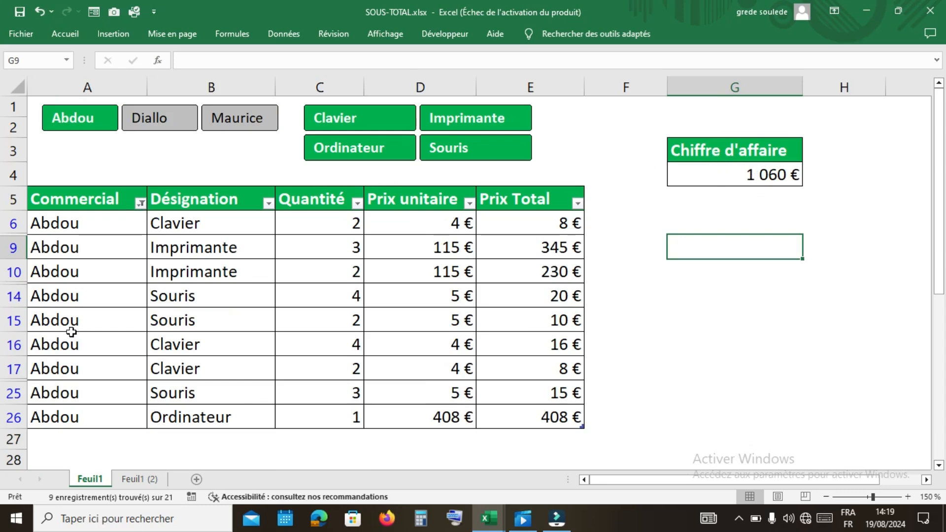
left_click(173, 119)
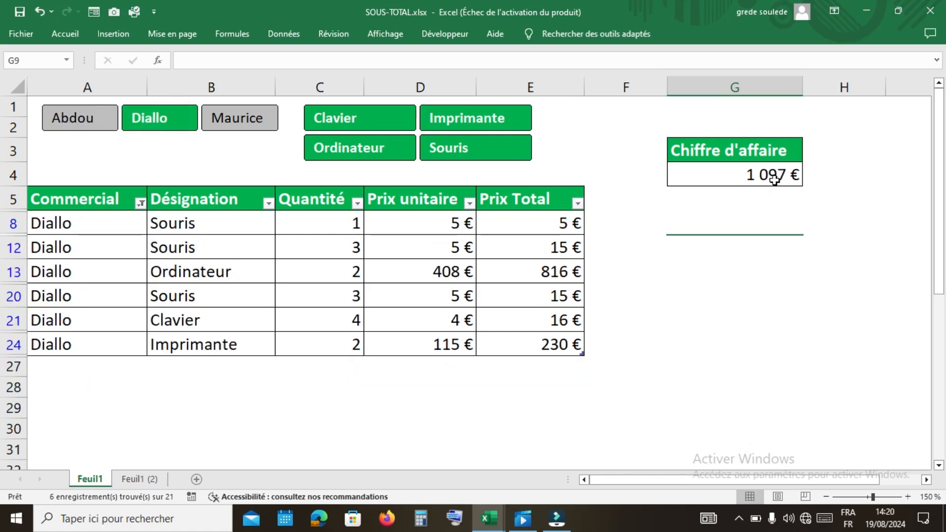
left_click(253, 119)
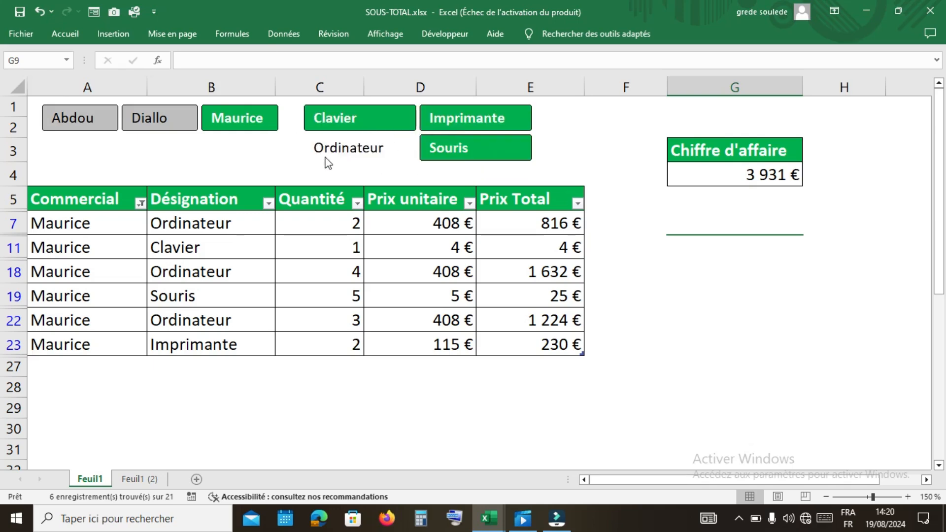
Filter the third salesperson's sales with the product slicer by Ordinateur, Imprimante, Souris and Clavier in turn.
left_click(377, 150)
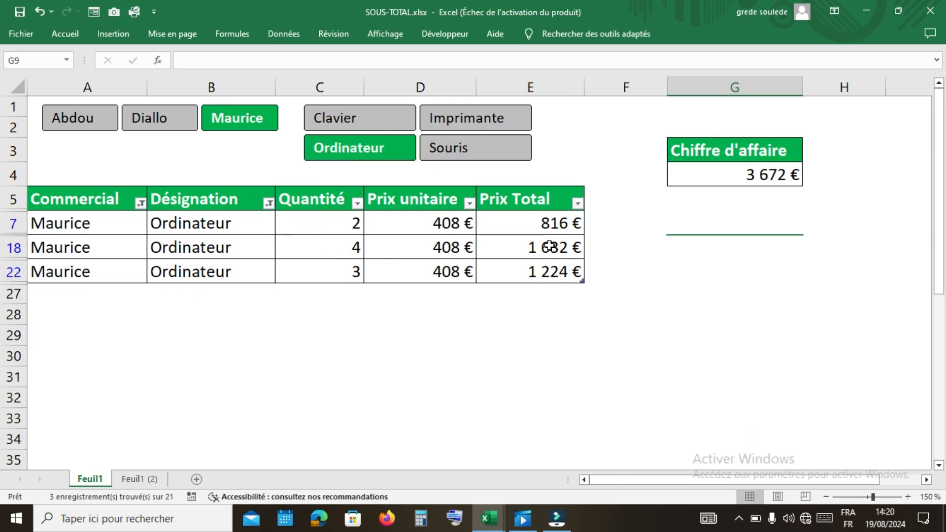
left_click(464, 122)
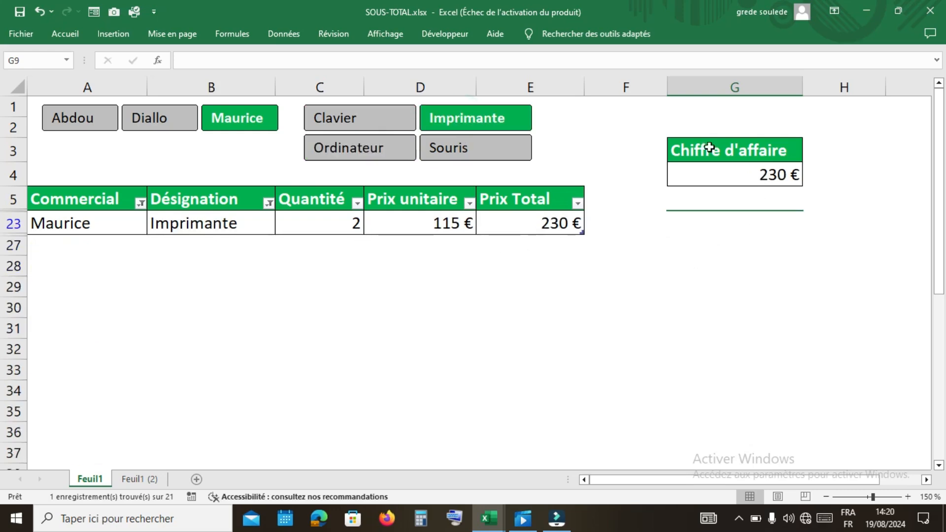
left_click(449, 149)
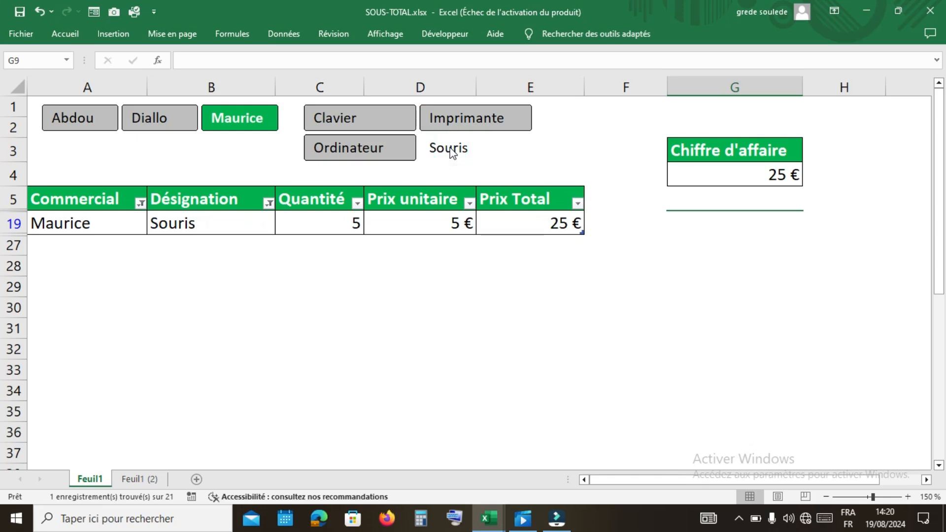
left_click(363, 117)
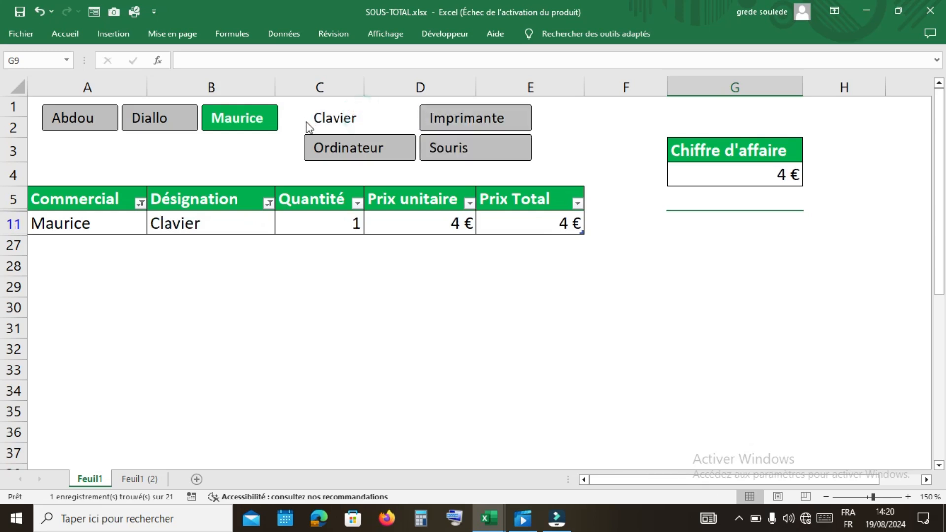
Add Ordinateur, Souris and Imprimante to the product slicer selection alongside Clavier.
left_click(348, 153, "ctrl")
left_click(434, 147, "ctrl")
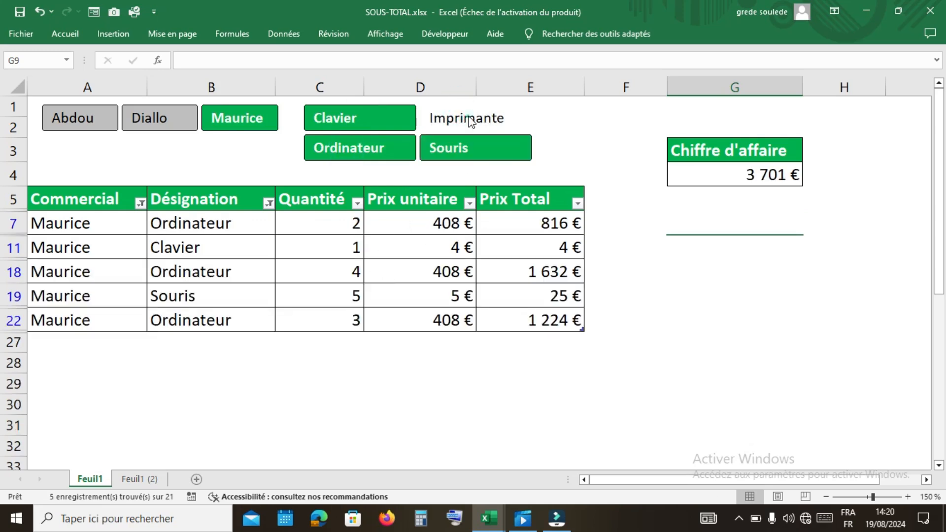
left_click(470, 121, "ctrl")
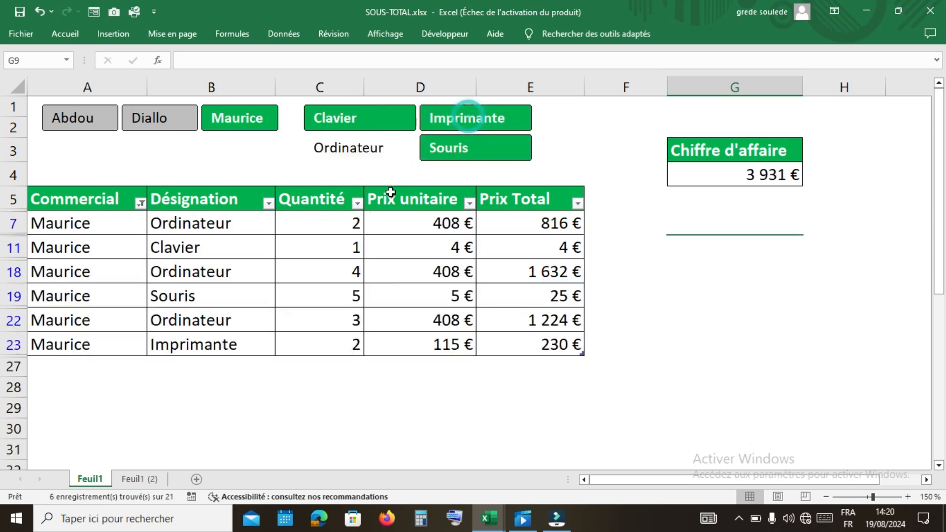
Switch to the Feuil1 (2) sheet and set the ribbon to show both its tabs and commands permanently.
left_click(140, 478)
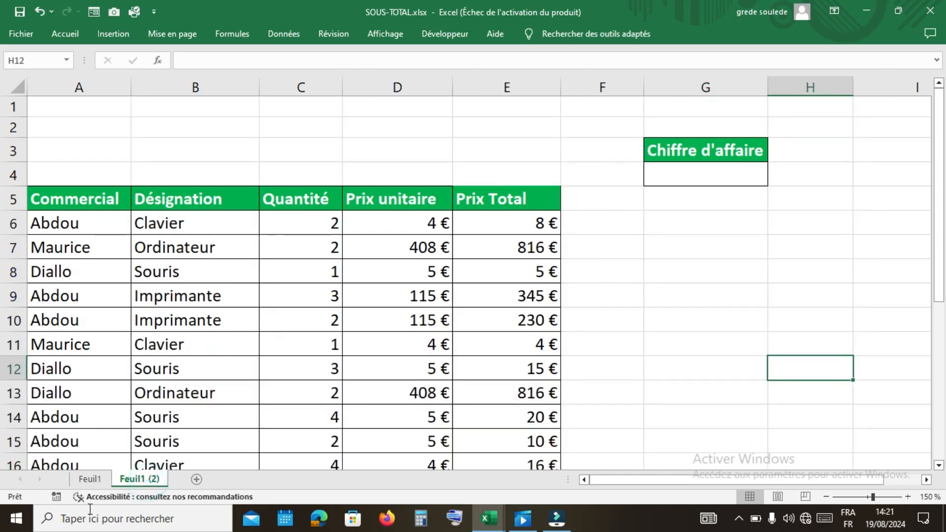
left_click(89, 479)
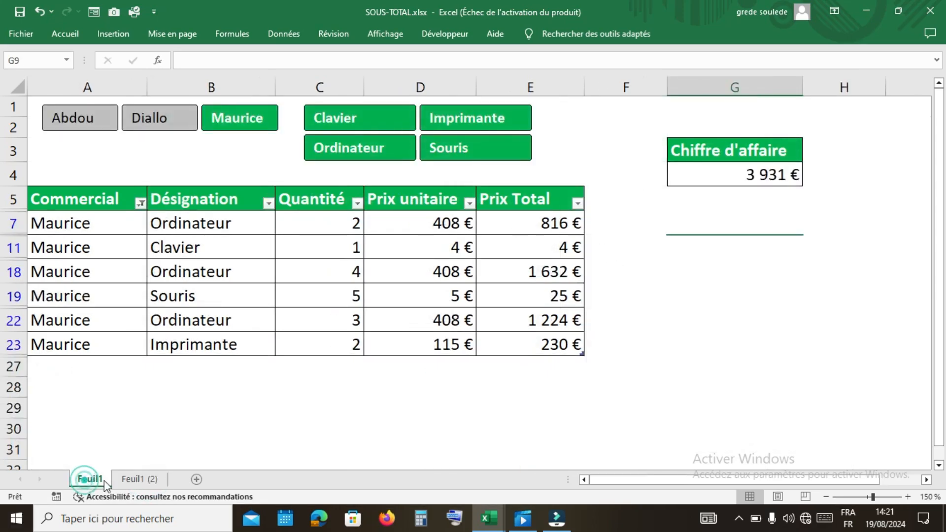
left_click(134, 480)
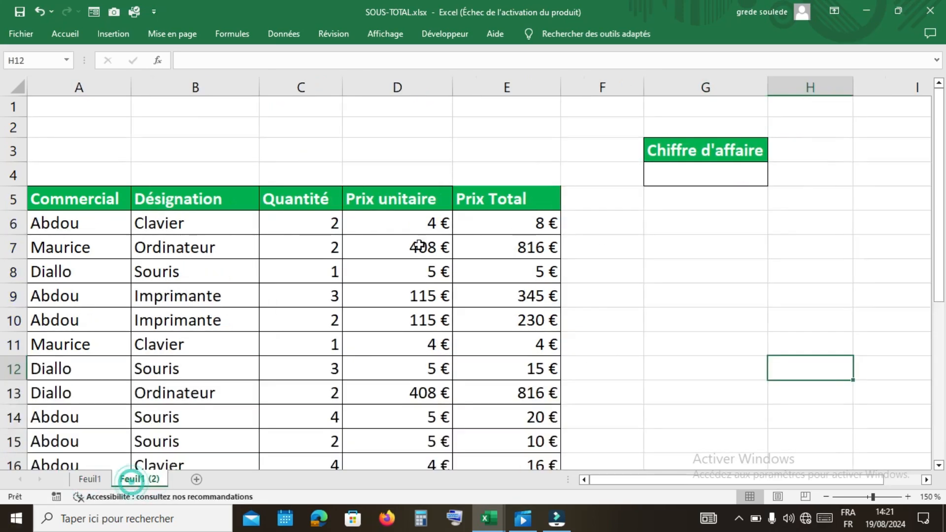
left_click(304, 247)
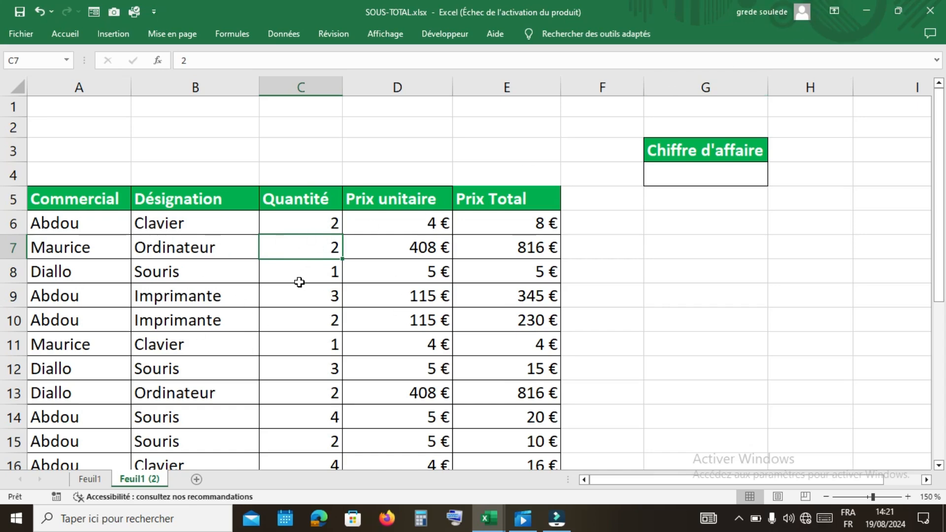
left_click(834, 11)
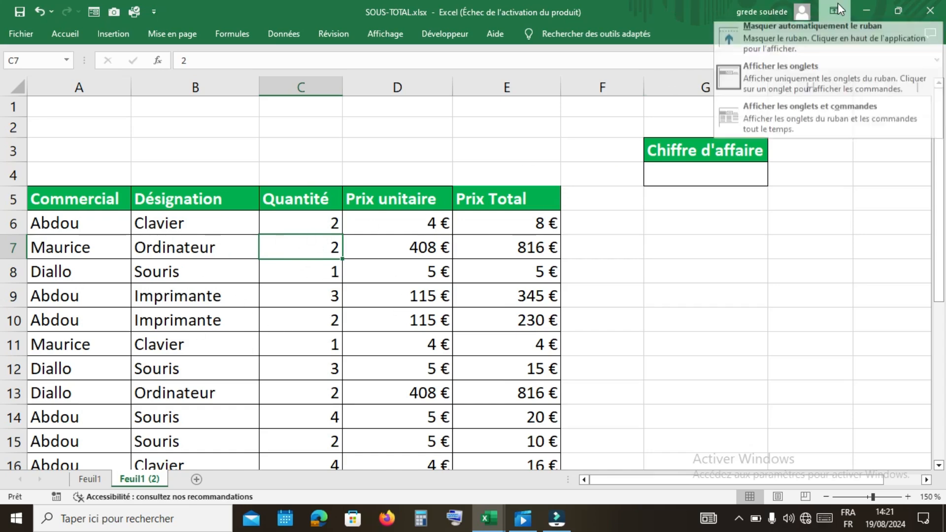
left_click(844, 114)
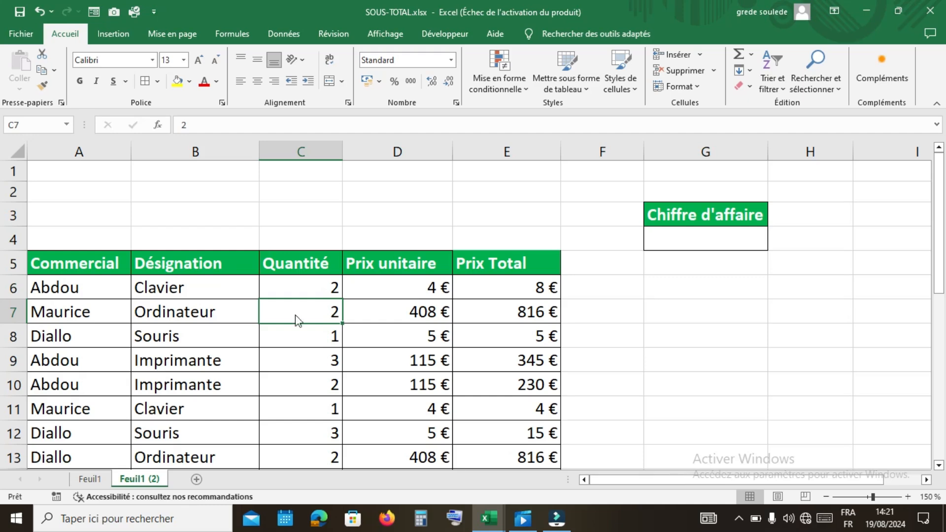
Convert the sales data in A5:E26 into a table, keeping the first row as headers.
key("ctrl+t")
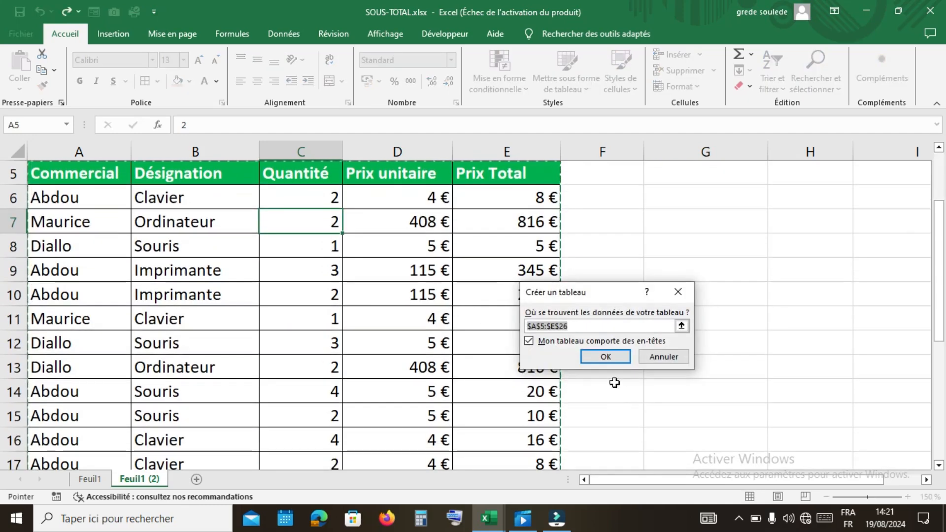
left_click_drag(616, 293, 465, 200)
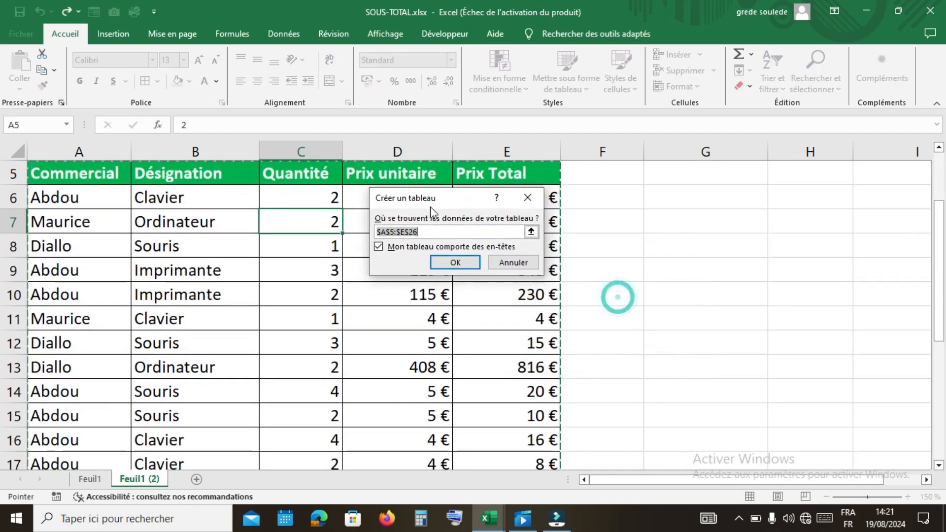
left_click(448, 262)
left_click(681, 243)
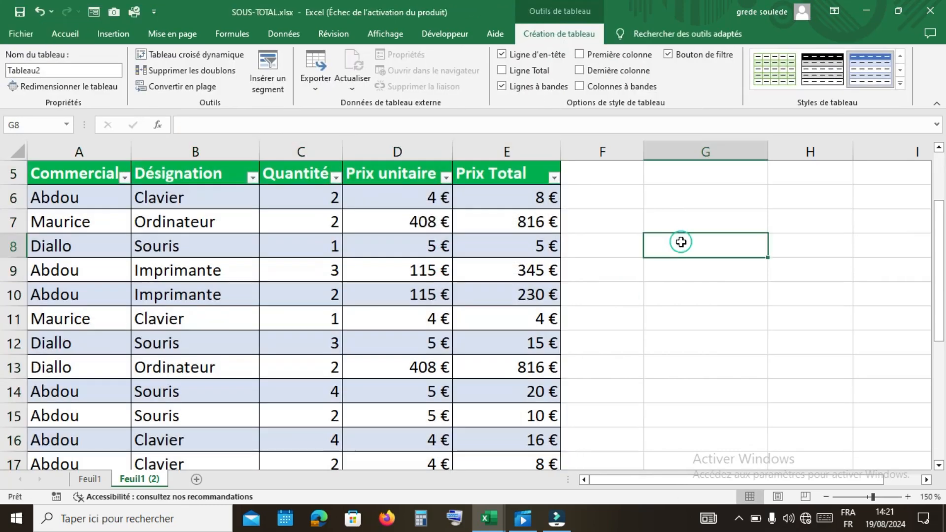
left_click(428, 231)
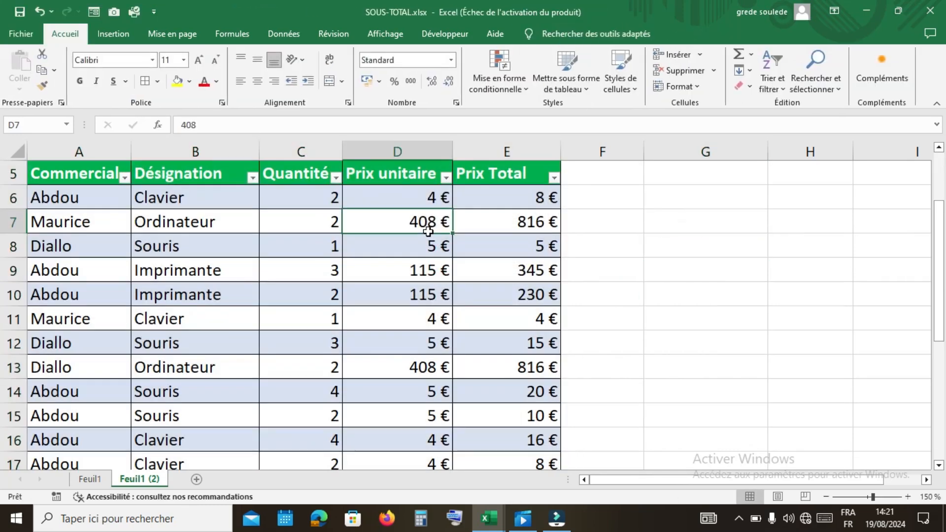
Calculate the turnover in G4 with the formula =SOUS.TOTAL(9;Tableau2[Prix Total]).
left_click_drag(941, 239, 939, 189)
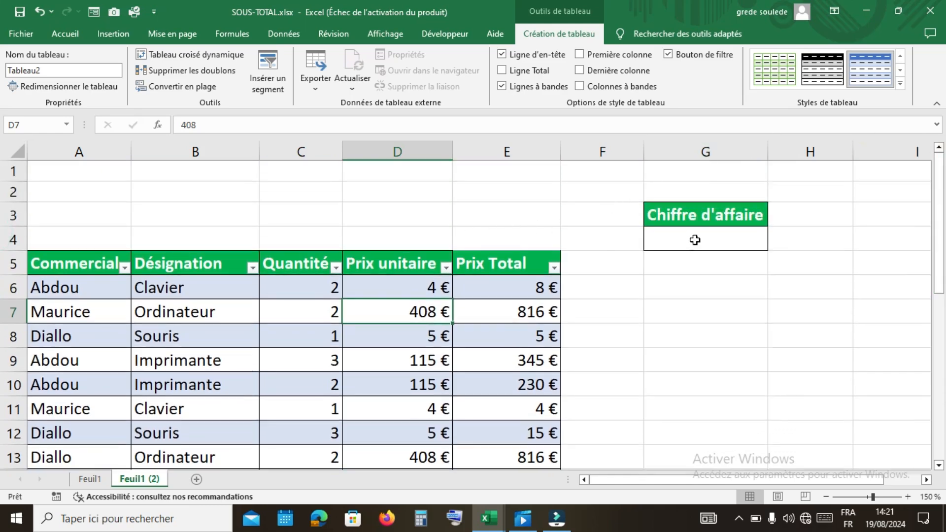
left_click(679, 236)
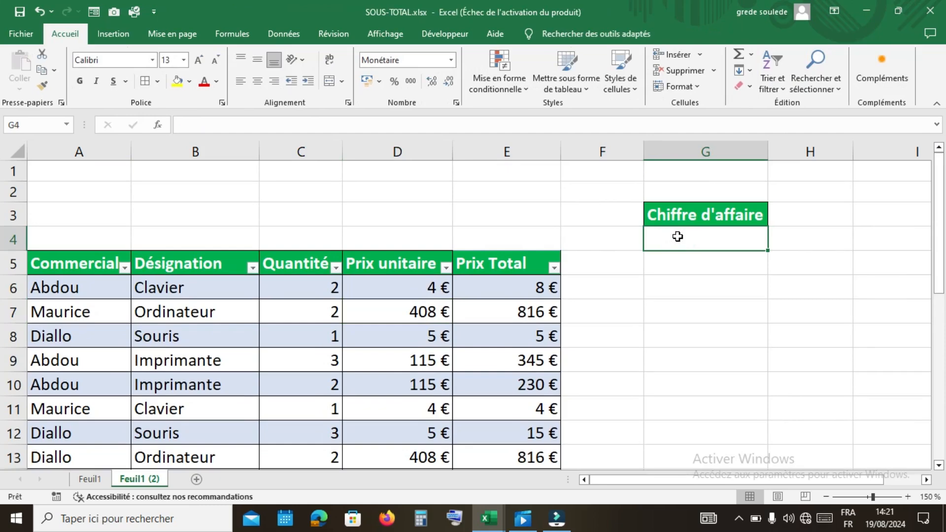
double_click(677, 237)
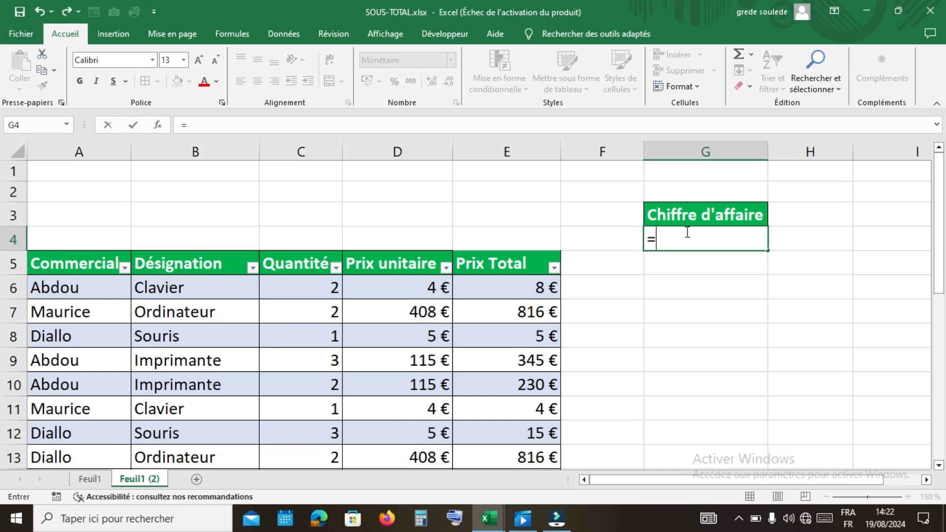
type("=SOU")
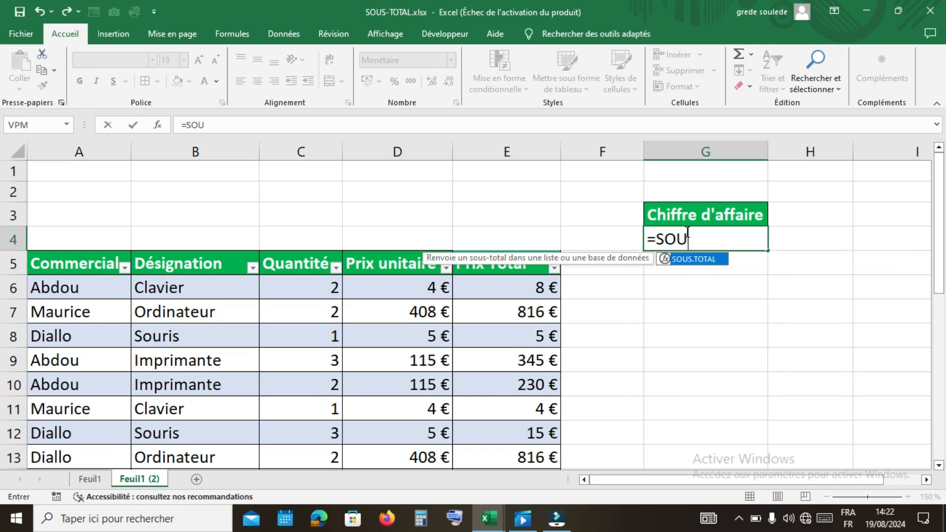
key("Tab")
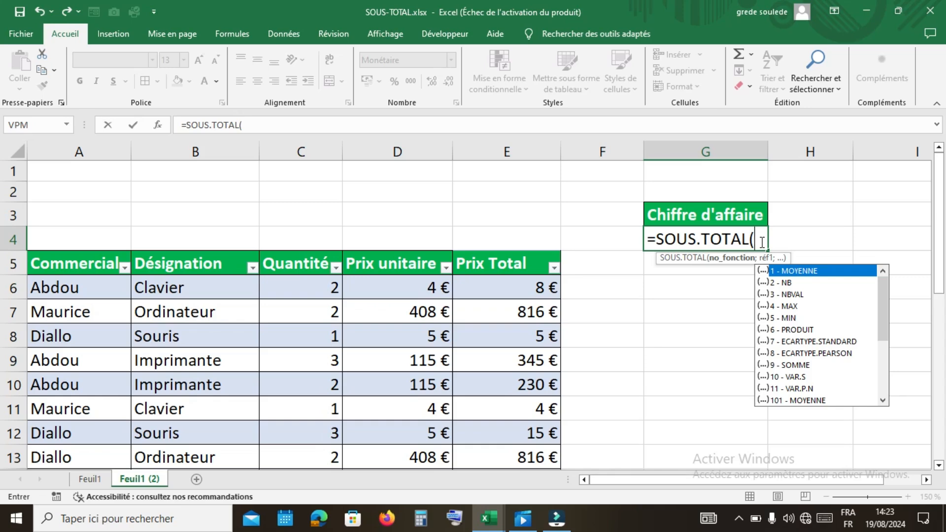
type("9;")
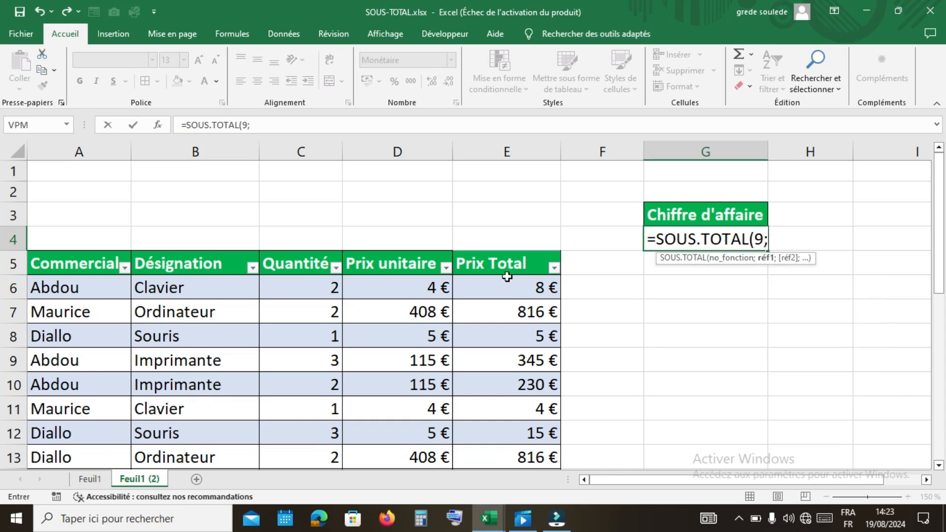
left_click(507, 251)
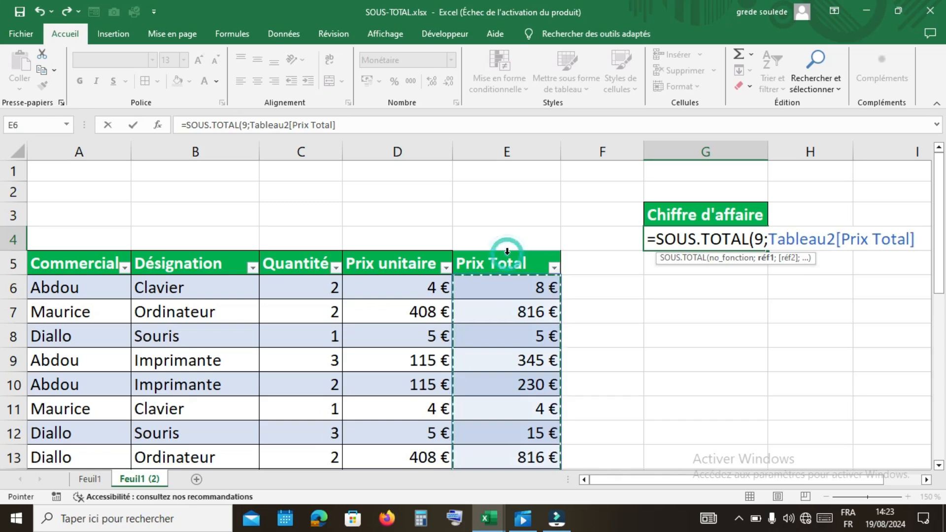
type(")")
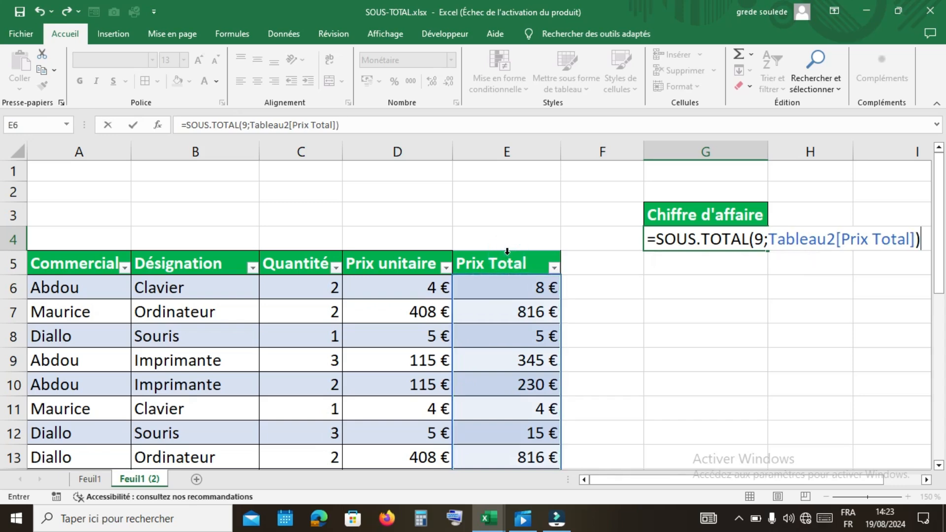
key("Return")
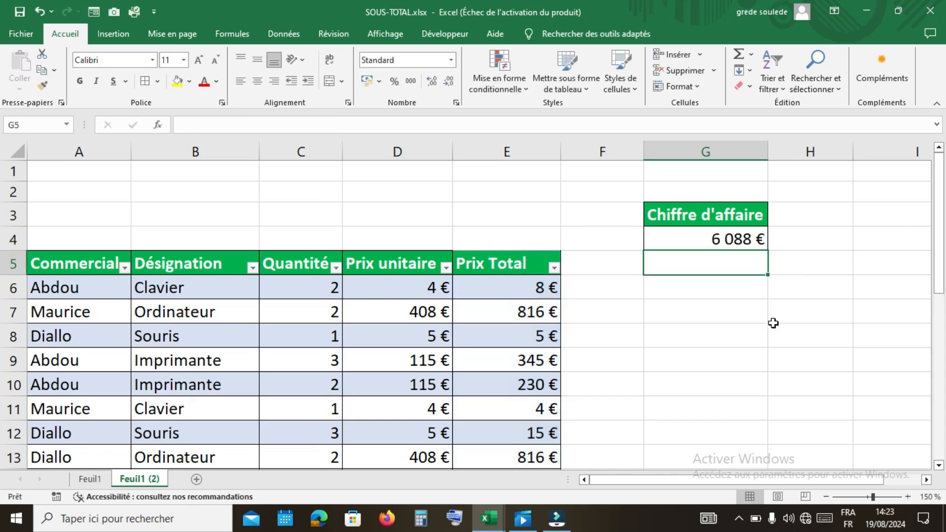
Test the turnover formula by filtering the Commercial column to the first salesperson only, and clear that filter.
left_click(681, 236)
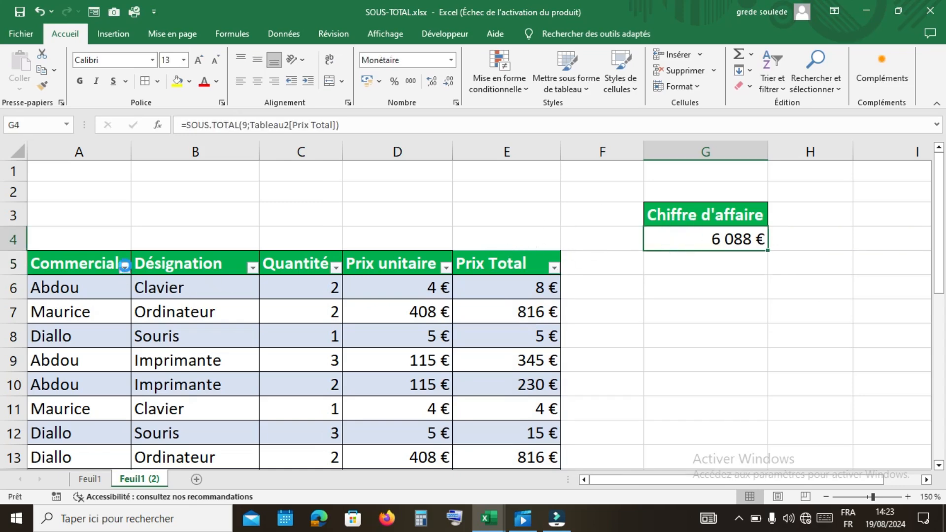
left_click(125, 267)
left_click(172, 356)
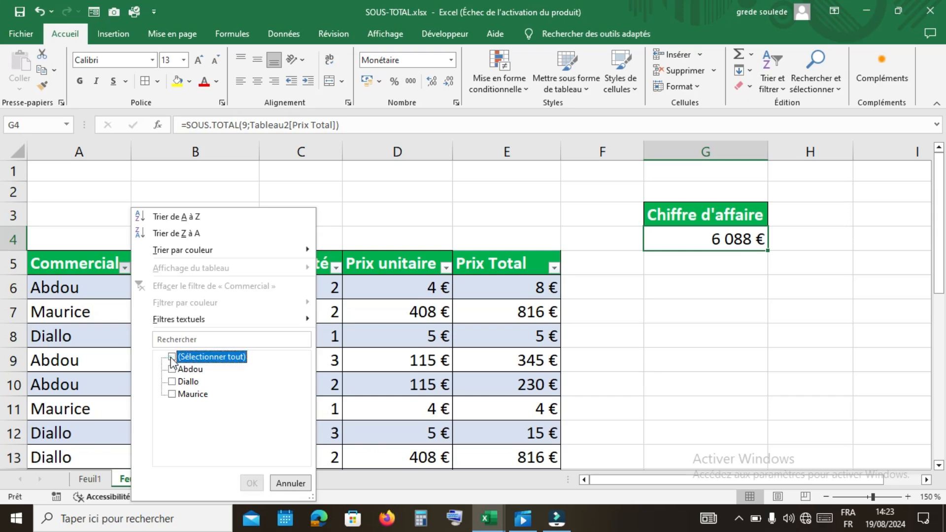
left_click(171, 370)
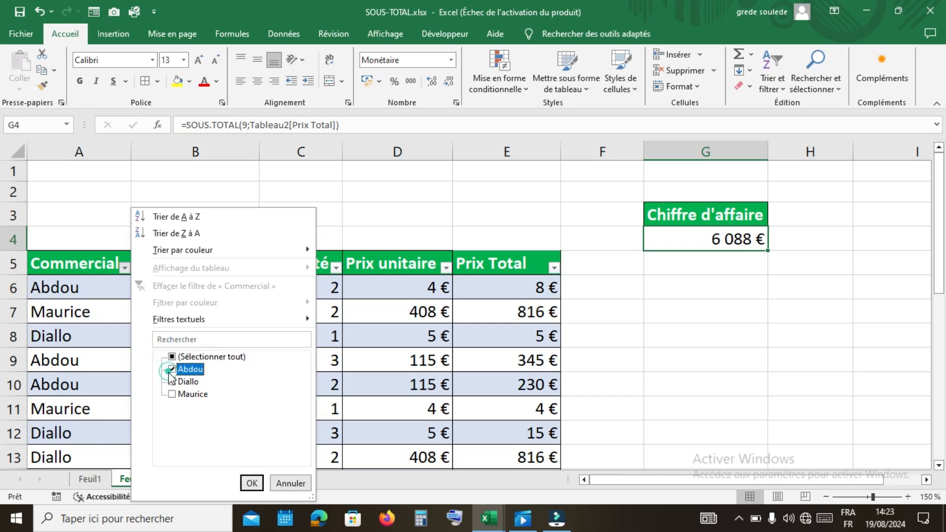
left_click(251, 482)
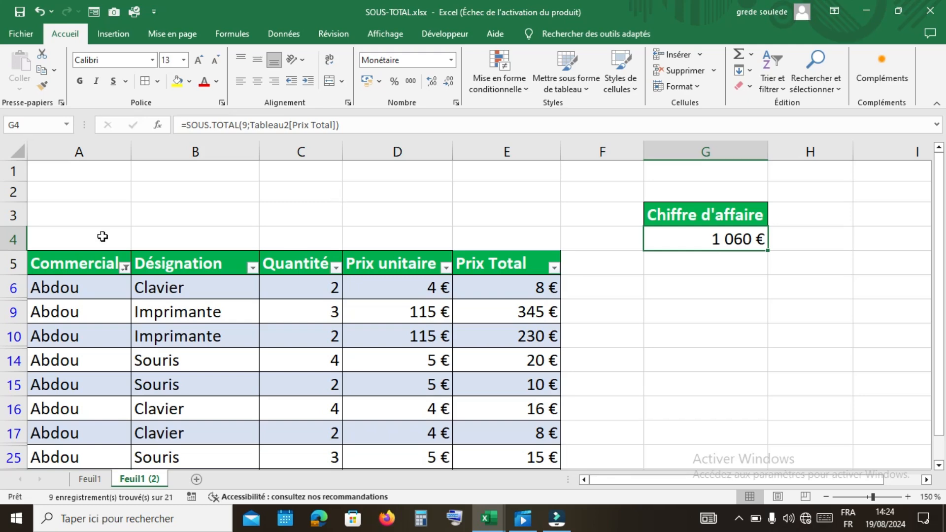
left_click(126, 266)
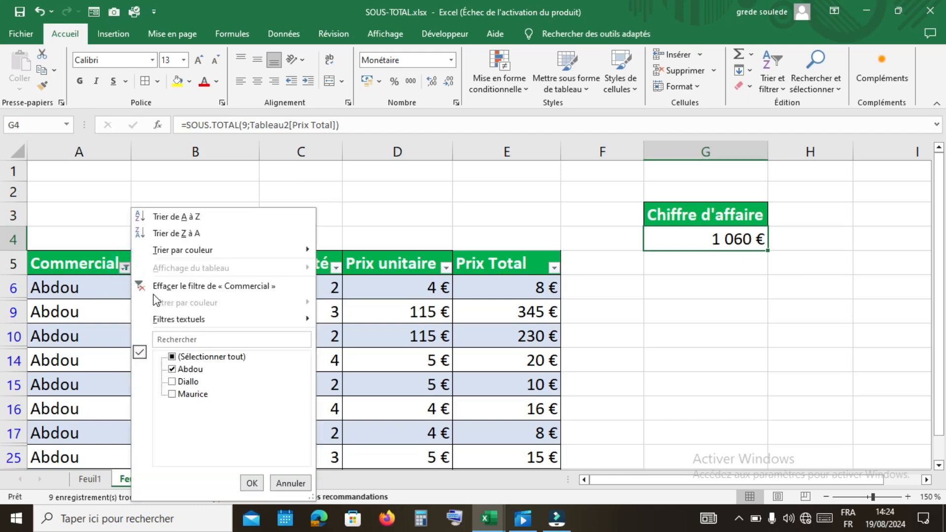
left_click(139, 287)
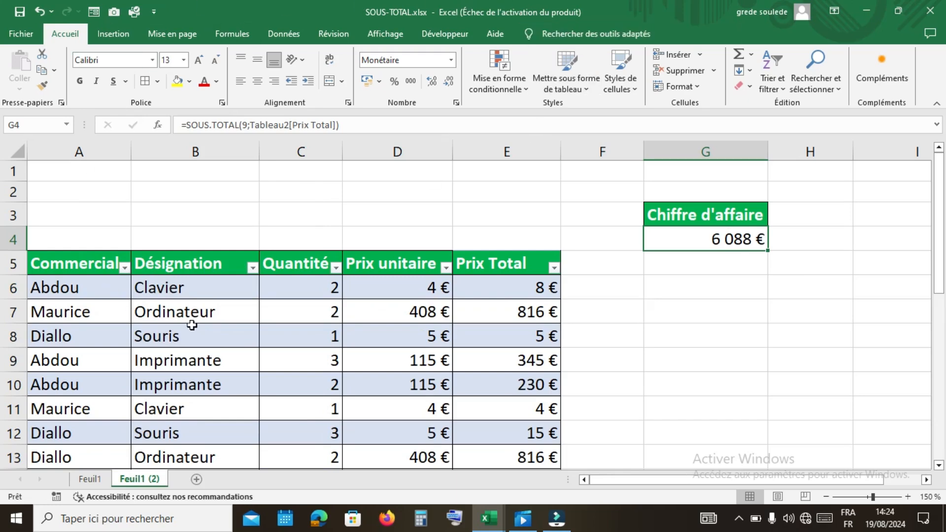
Insert slicers for the Commercial and Désignation columns of the sales table.
left_click(207, 314)
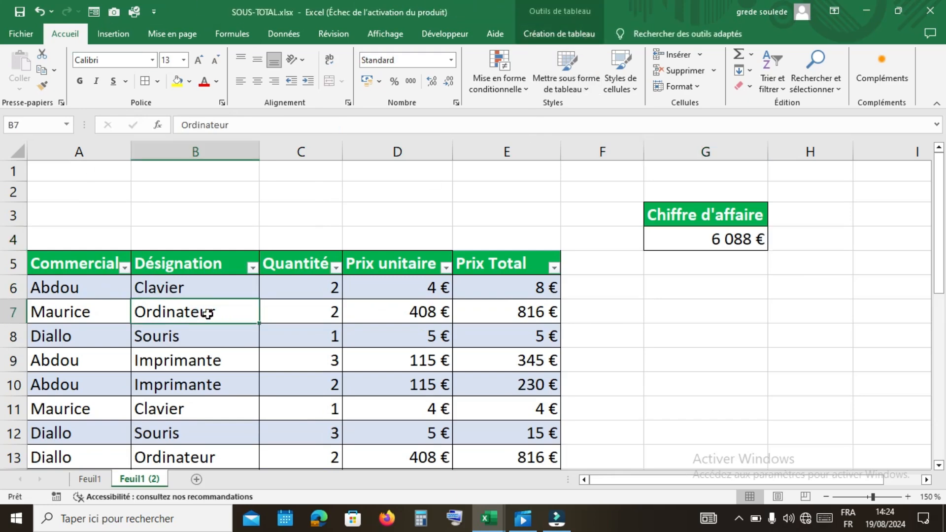
left_click(578, 31)
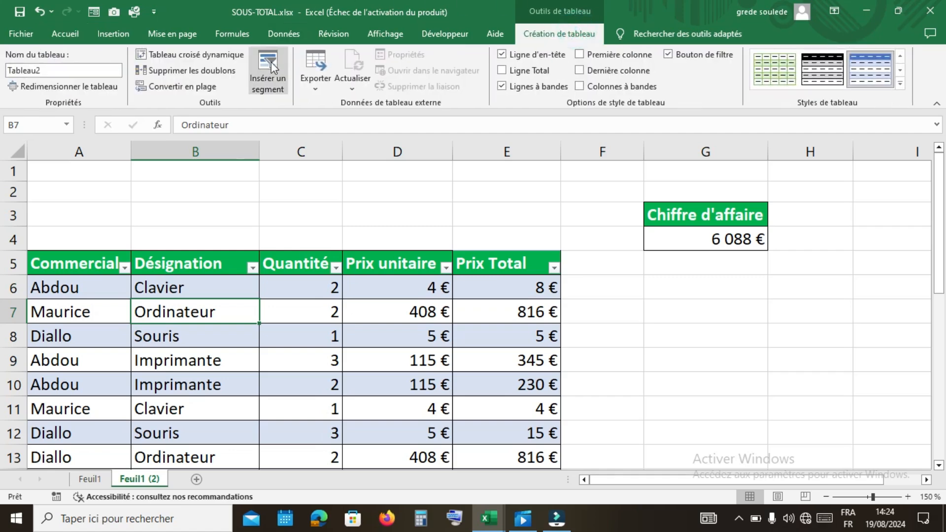
left_click(271, 61)
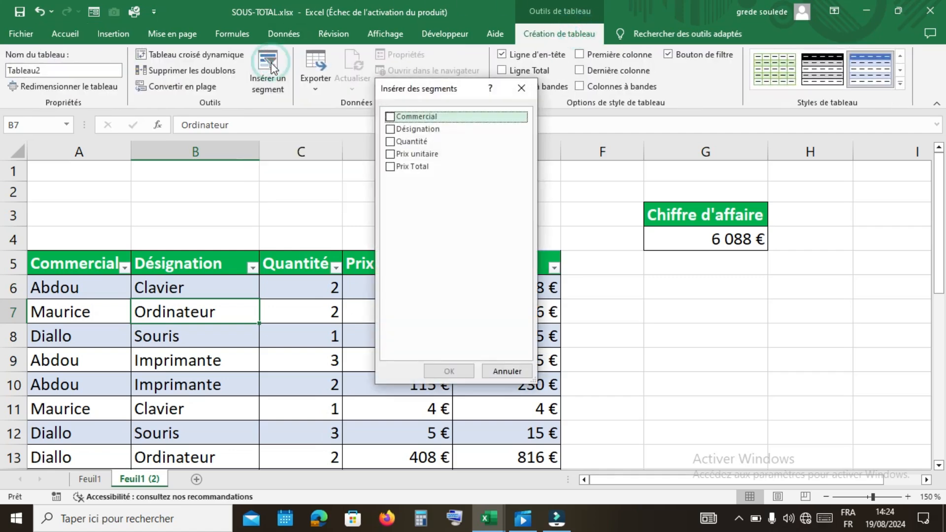
left_click_drag(455, 98, 593, 223)
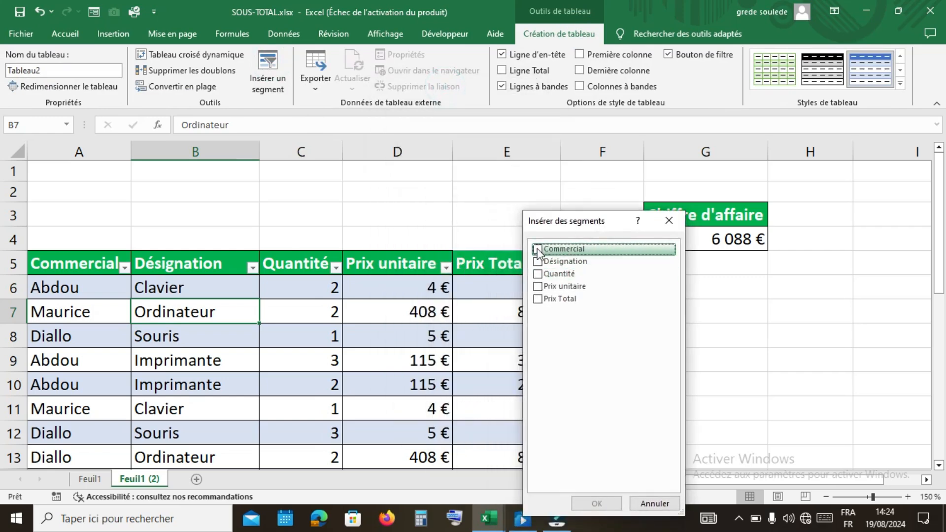
left_click(538, 249)
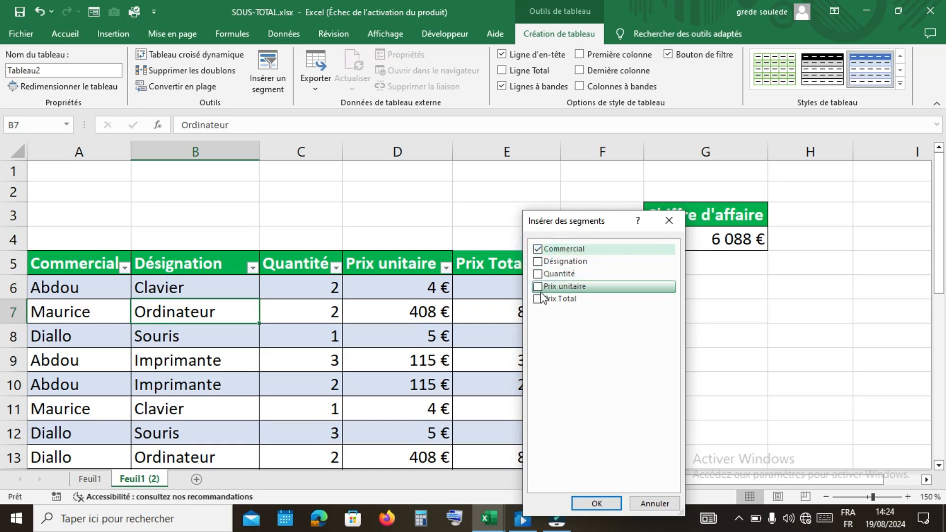
left_click(538, 261)
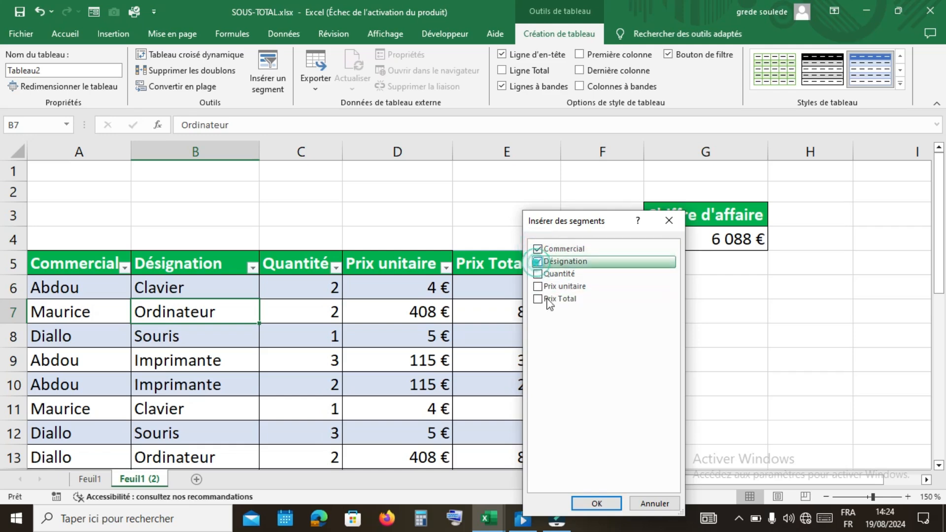
left_click(594, 503)
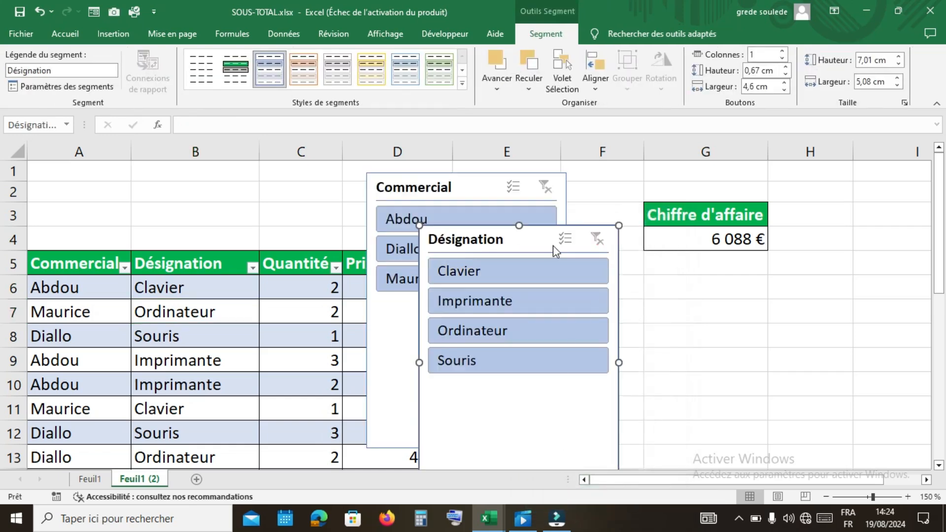
Move the Désignation slicer clear of the Commercial slicer and turn off its header display.
left_click_drag(546, 240, 762, 232)
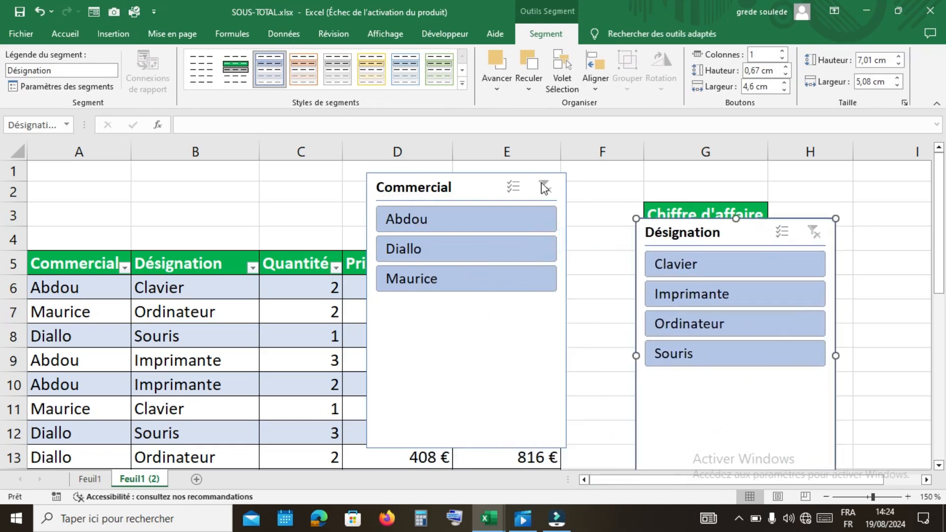
left_click_drag(474, 192, 507, 205)
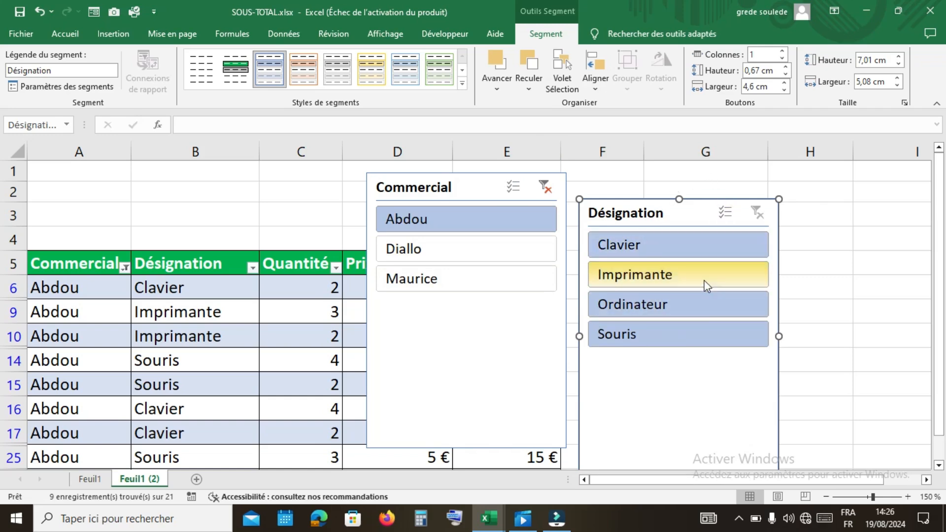
left_click(49, 89)
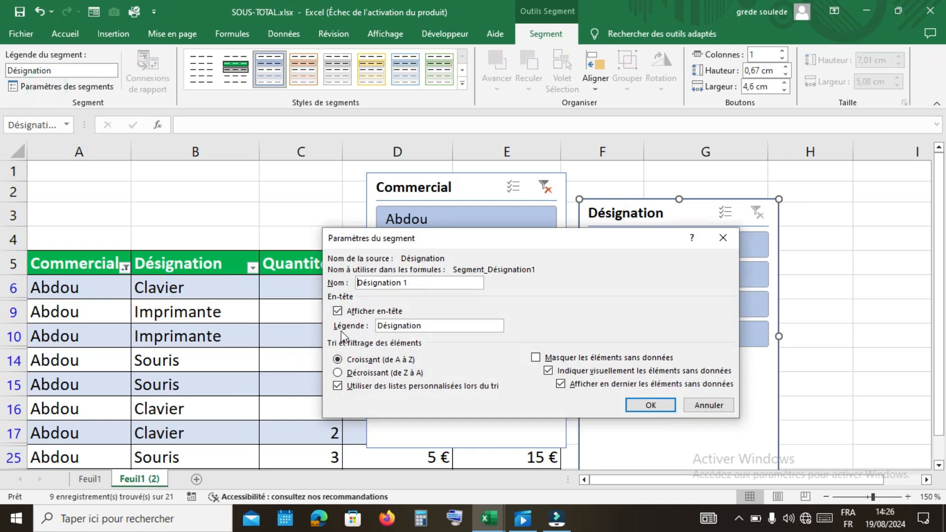
left_click(337, 312)
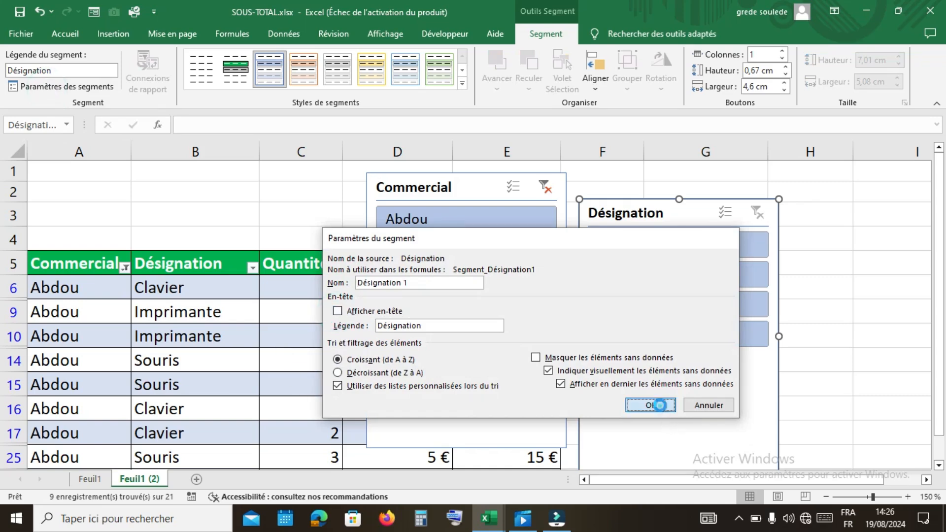
left_click(659, 405)
Turn off the header display in the Commercial slicer's settings.
left_click(509, 320)
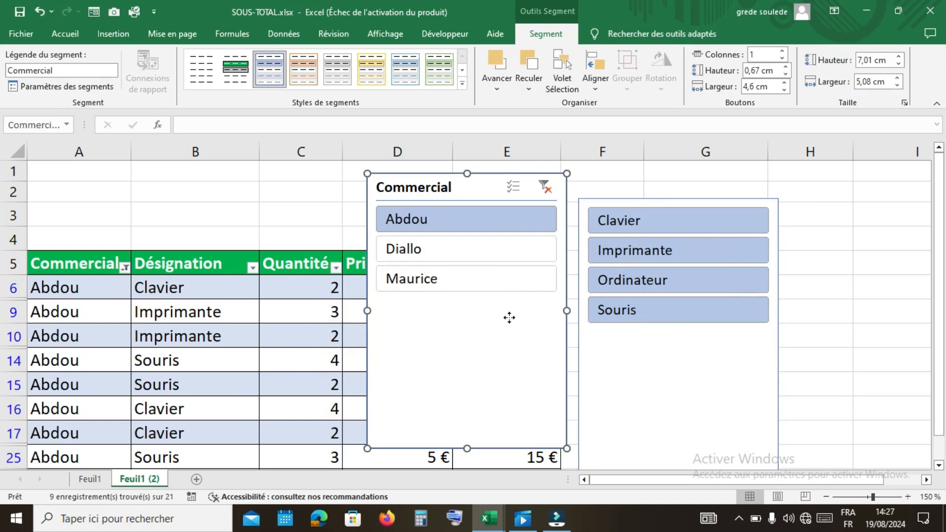
right_click(509, 318)
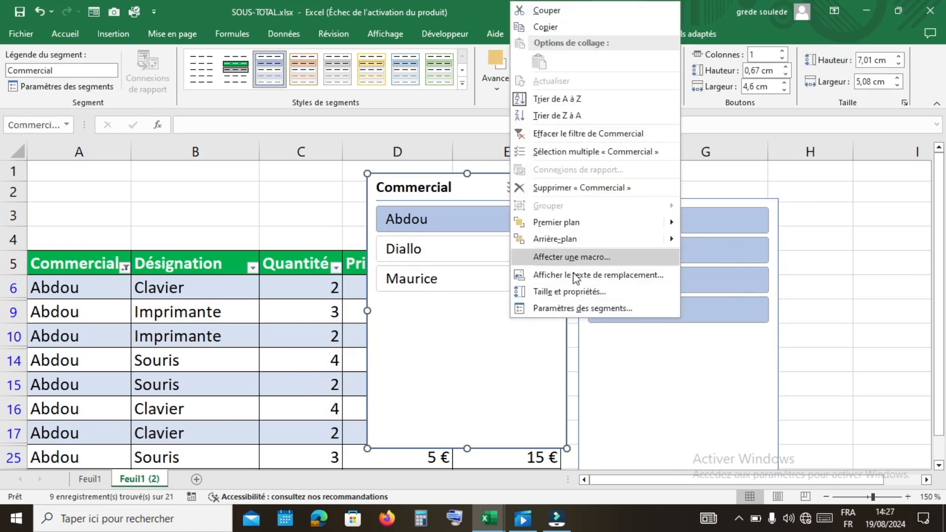
left_click(581, 308)
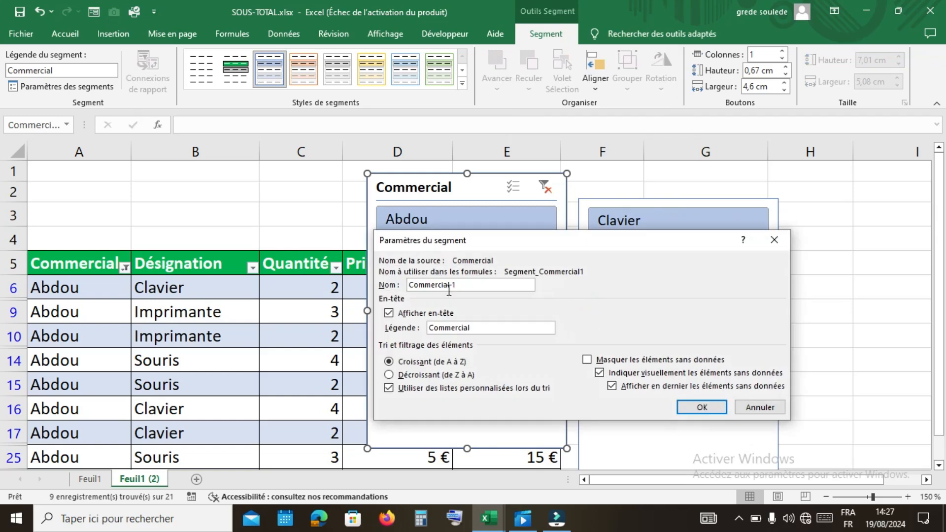
left_click(388, 315)
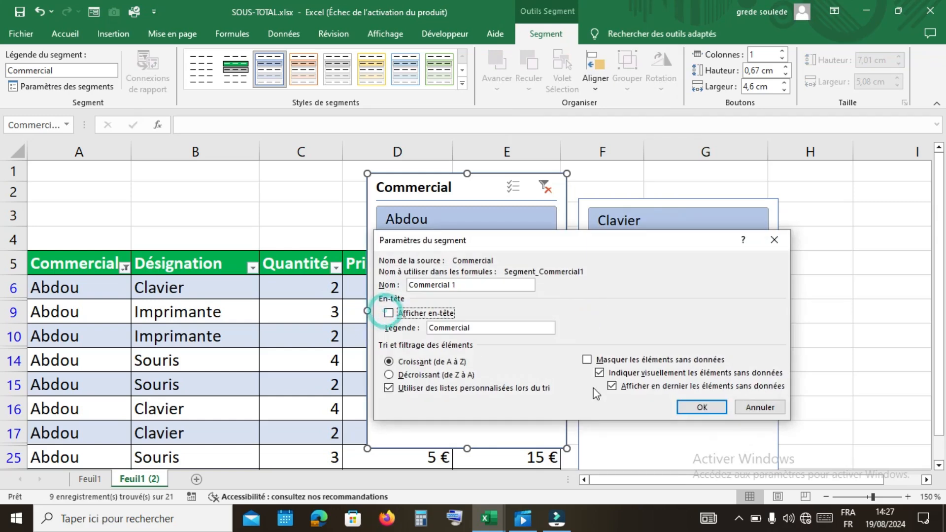
left_click(694, 407)
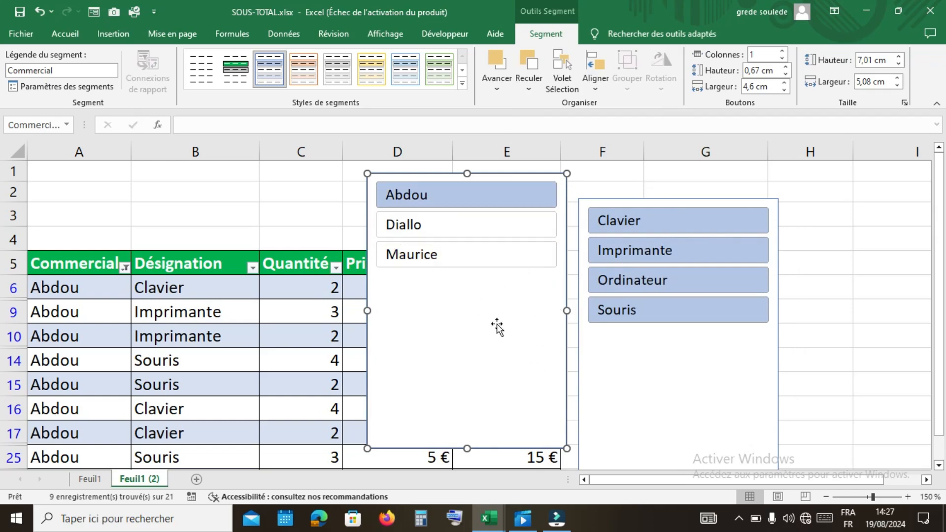
Arrange the Commercial slicer in 3 columns, resize it to about 6.41 cm by 1.27 cm, and place it above the table's first columns.
left_click(783, 52)
left_click(783, 51)
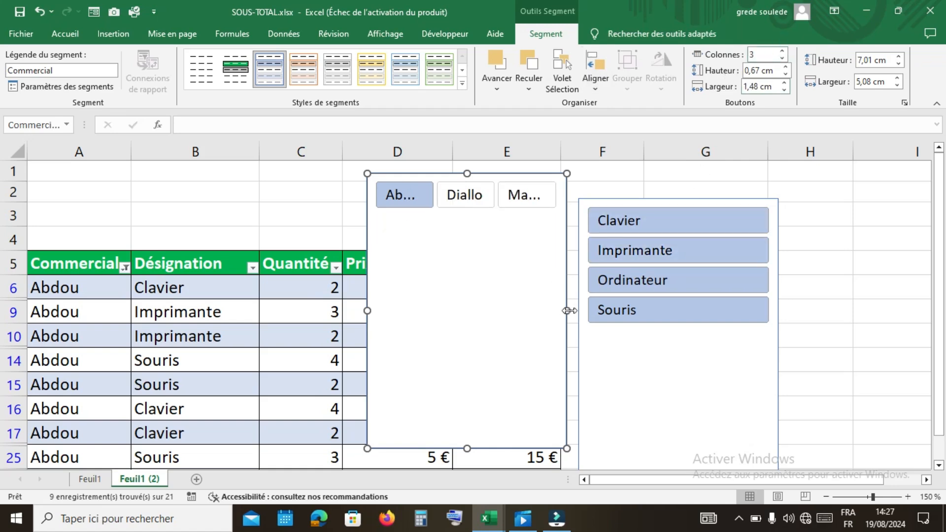
left_click_drag(567, 311, 619, 306)
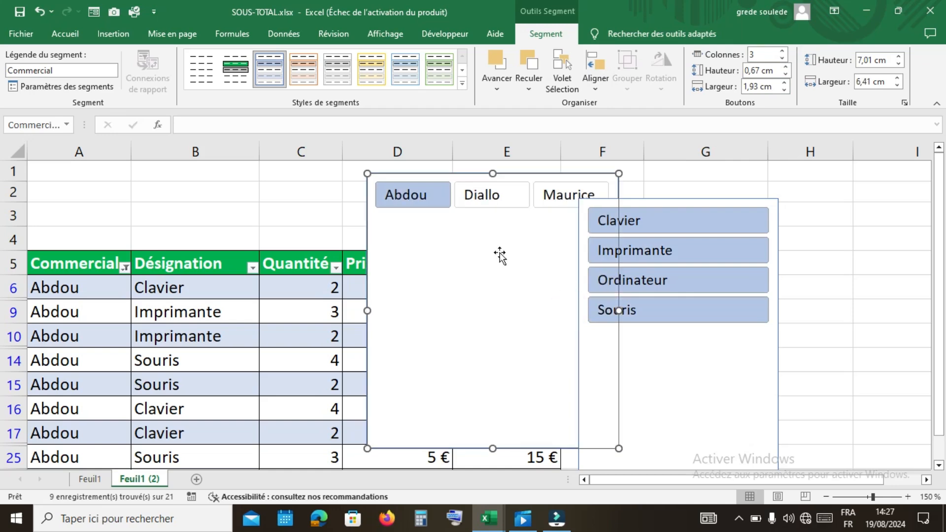
left_click_drag(491, 447, 147, 200)
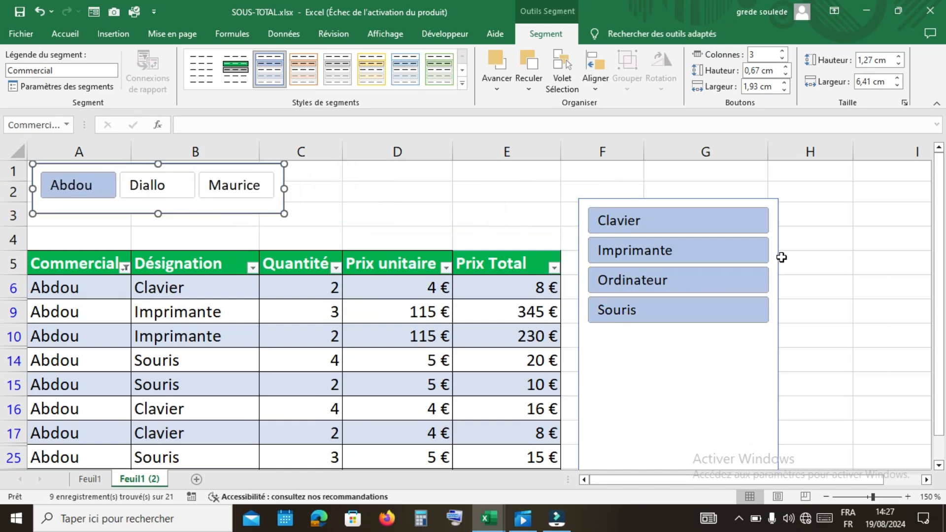
Arrange the Désignation slicer in 2 columns, resize it to about 5.62 cm by 2.05 cm, and place it above the table beside the Commercial slicer.
left_click(747, 356)
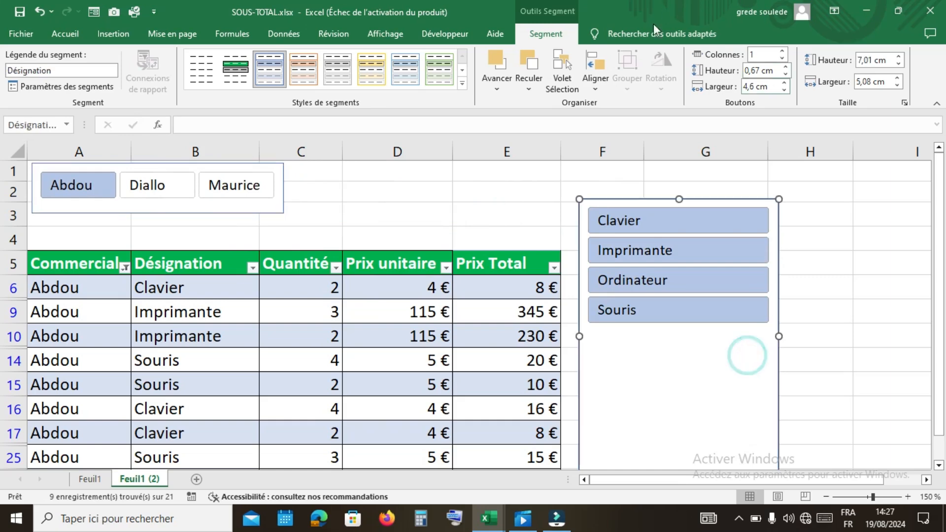
left_click(783, 51)
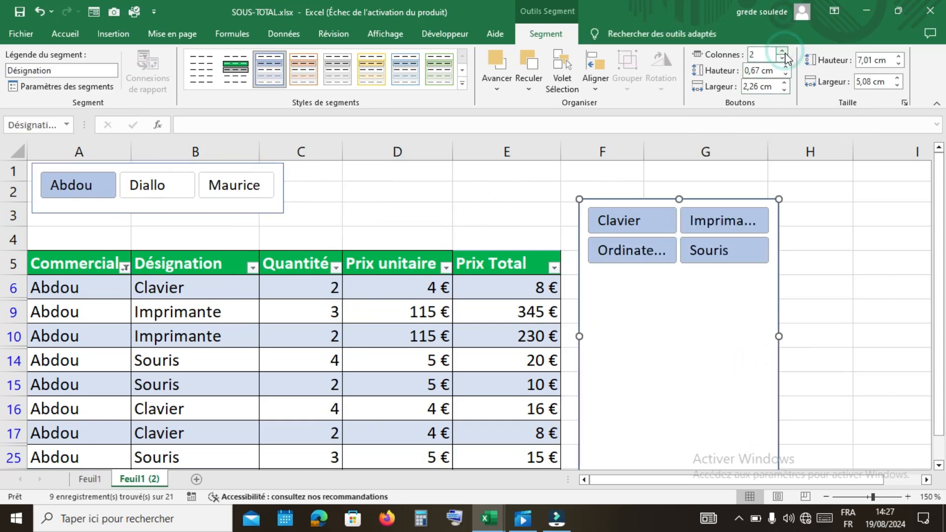
left_click_drag(779, 337, 801, 337)
left_click_drag(707, 409, 700, 374)
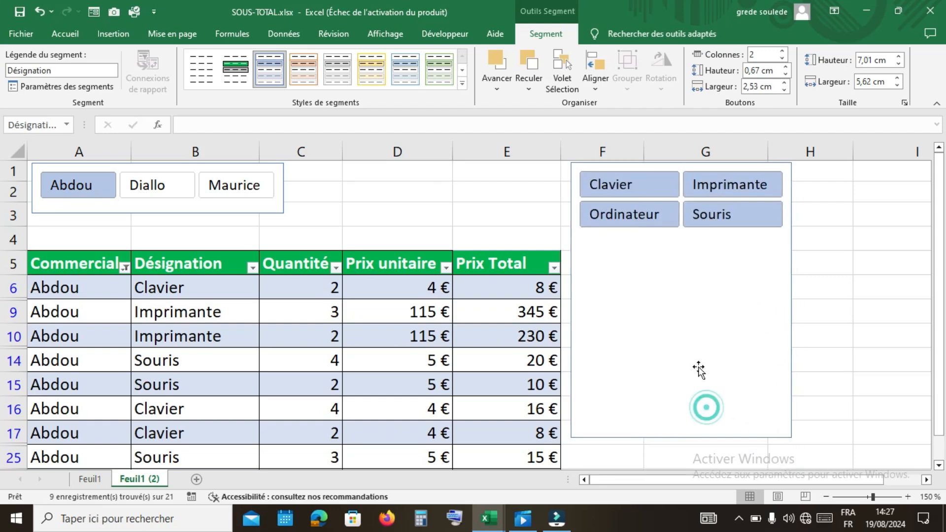
left_click_drag(681, 438, 409, 229)
left_click(564, 236)
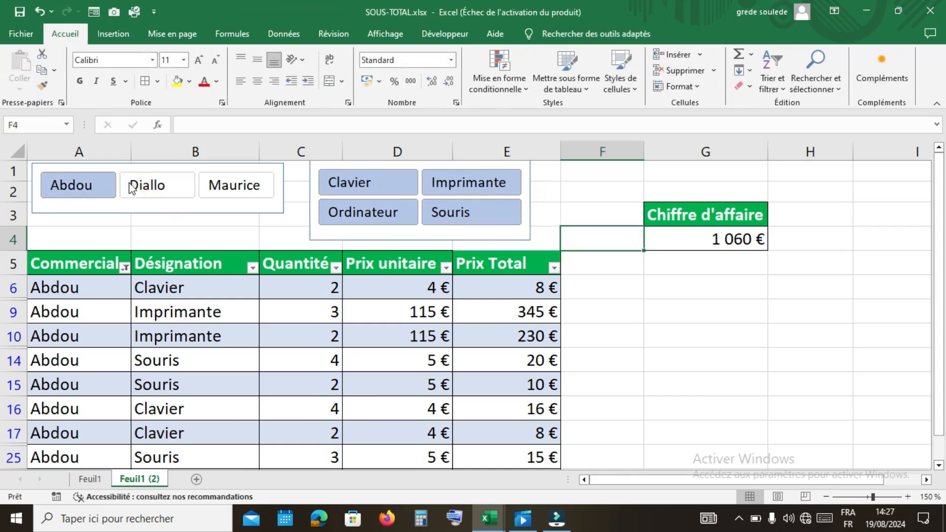
Test the slicers by filtering on the second and first salespeople and on each product in turn, ending with the first salesperson and Imprimante.
left_click(146, 185)
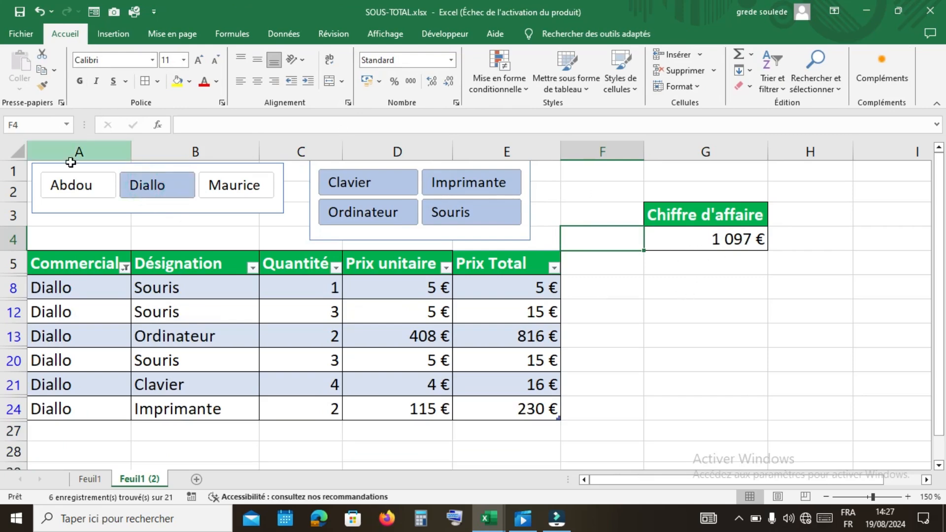
left_click(97, 189)
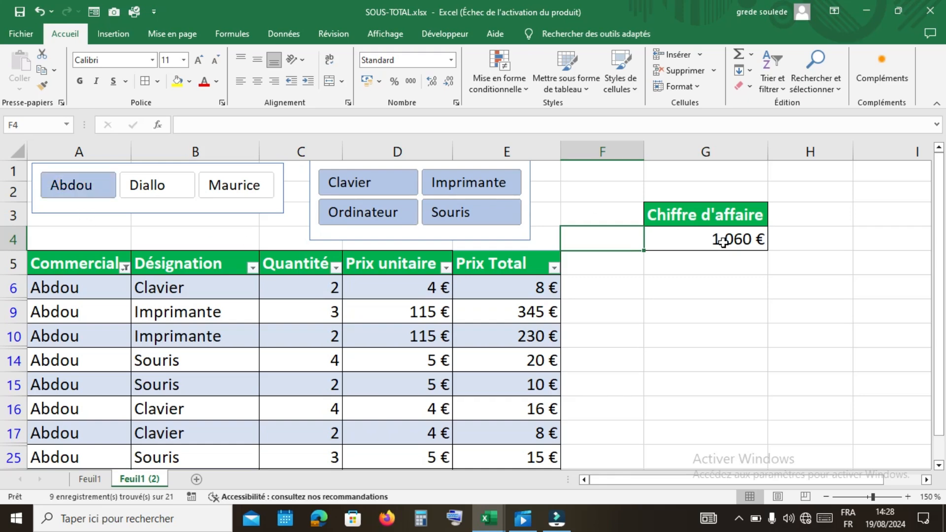
left_click(459, 184)
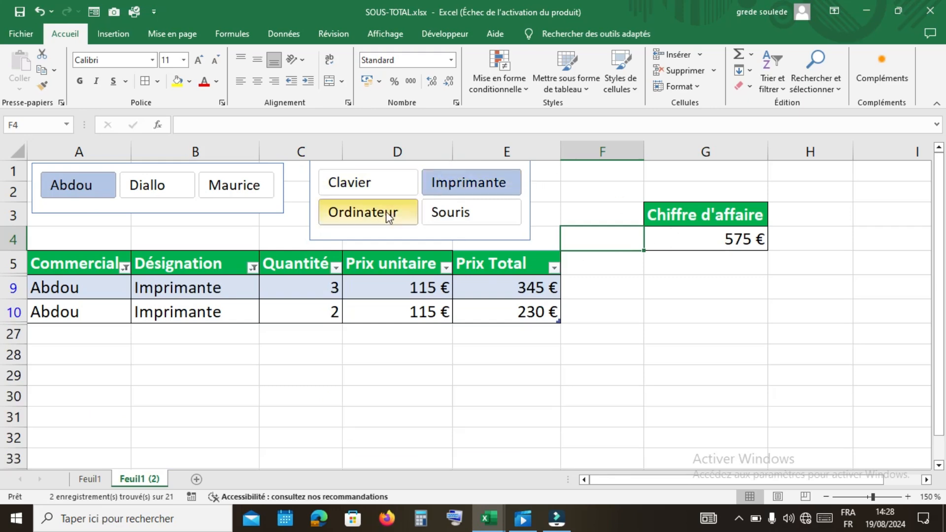
left_click(446, 217)
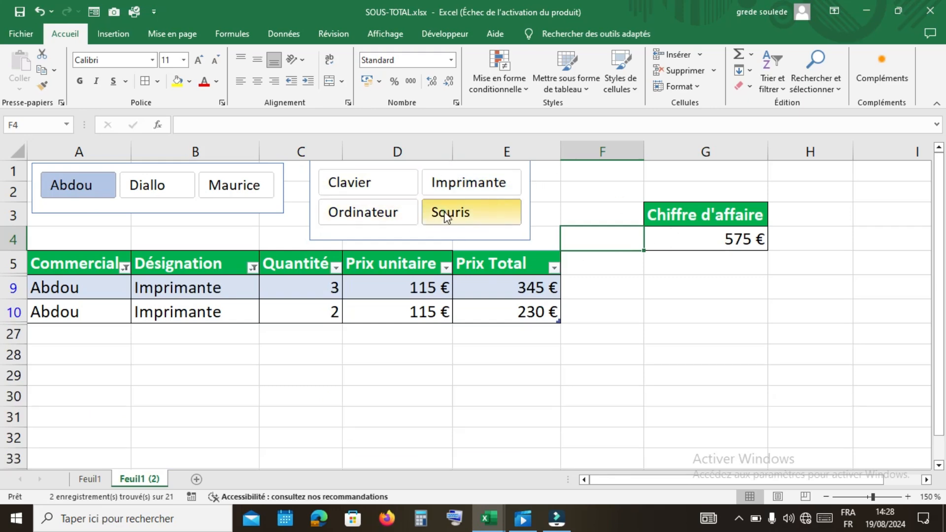
left_click(329, 216)
left_click(343, 185)
left_click(449, 184)
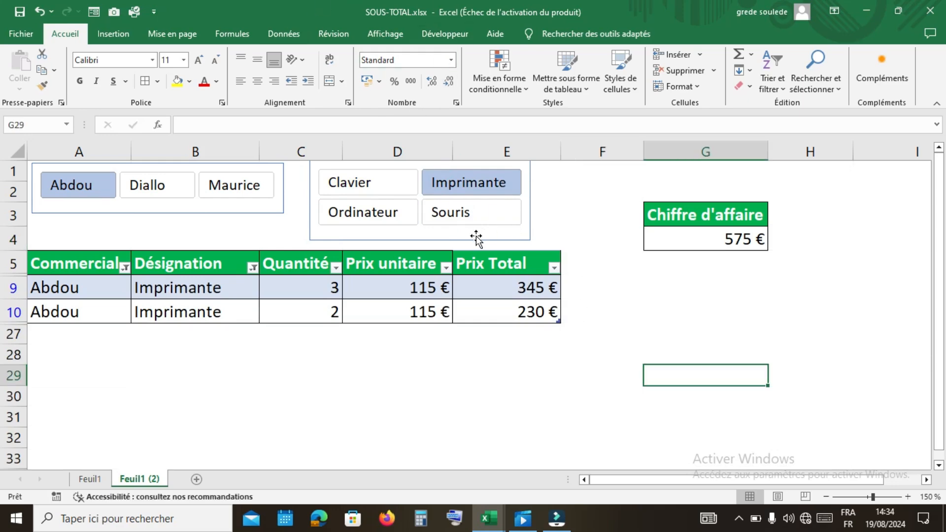
Create a new slicer style from the Désignation slicer, giving its "Sélectionné avec données" element no border and a standard green fill.
left_click(476, 236)
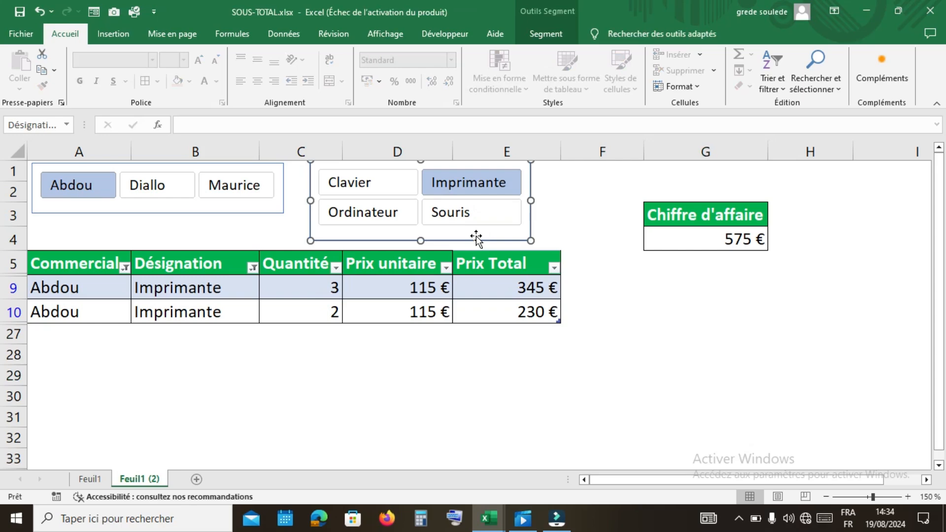
left_click(543, 32)
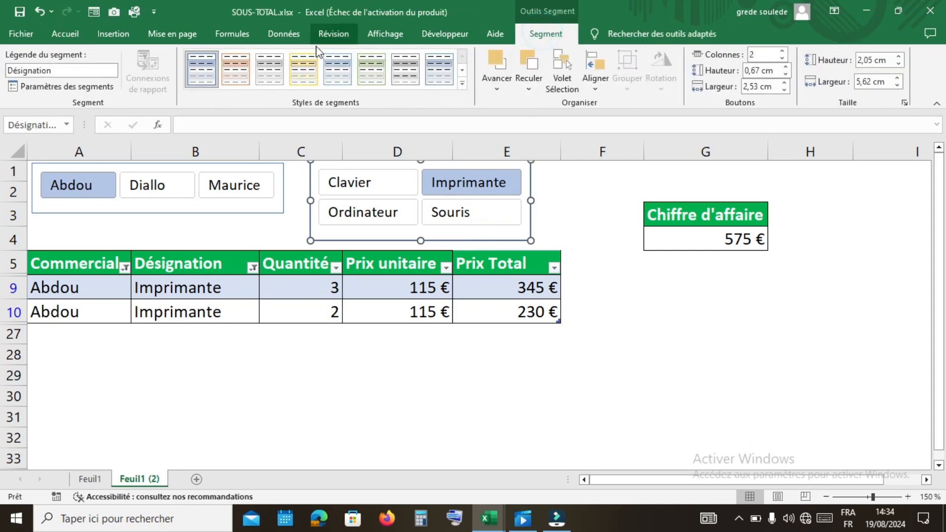
left_click(462, 83)
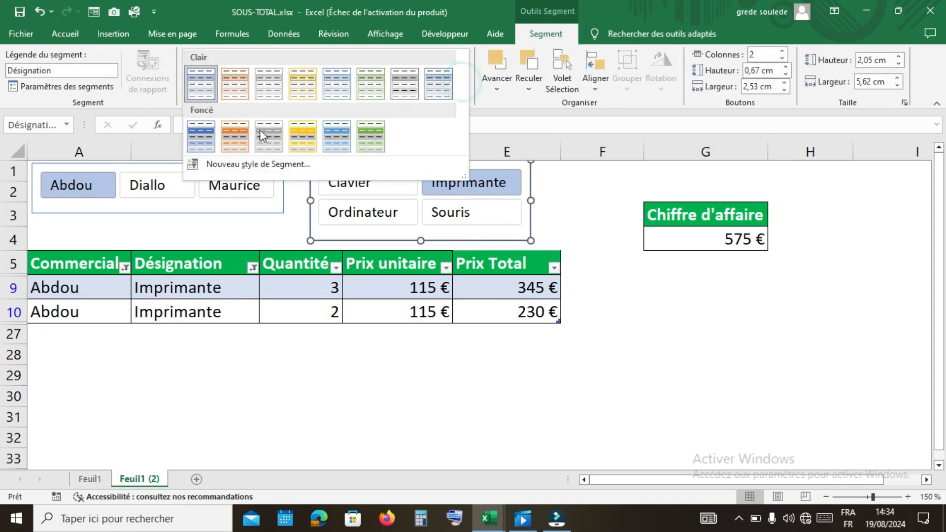
left_click(238, 163)
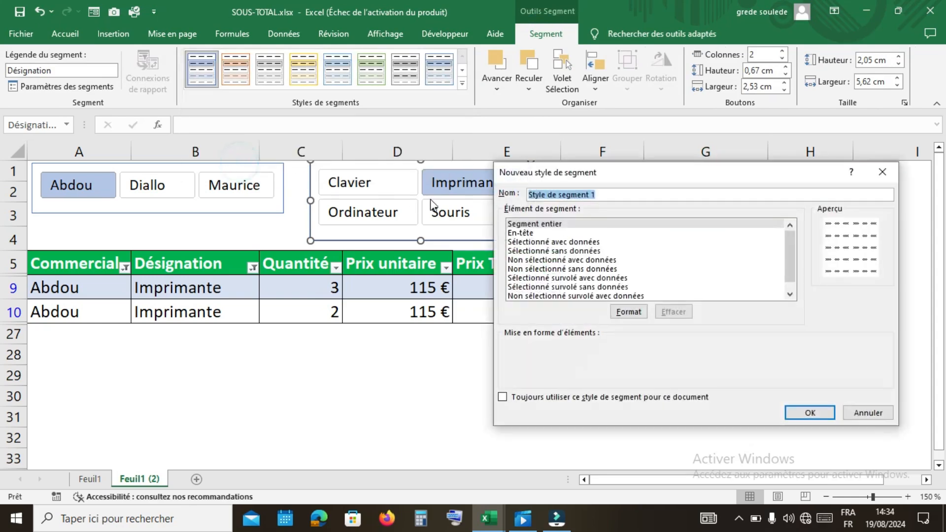
left_click(522, 243)
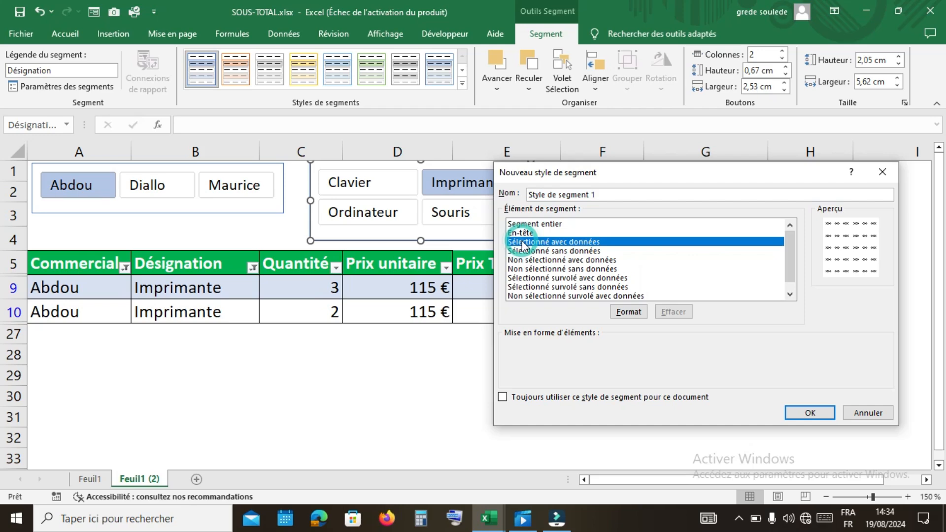
left_click(628, 312)
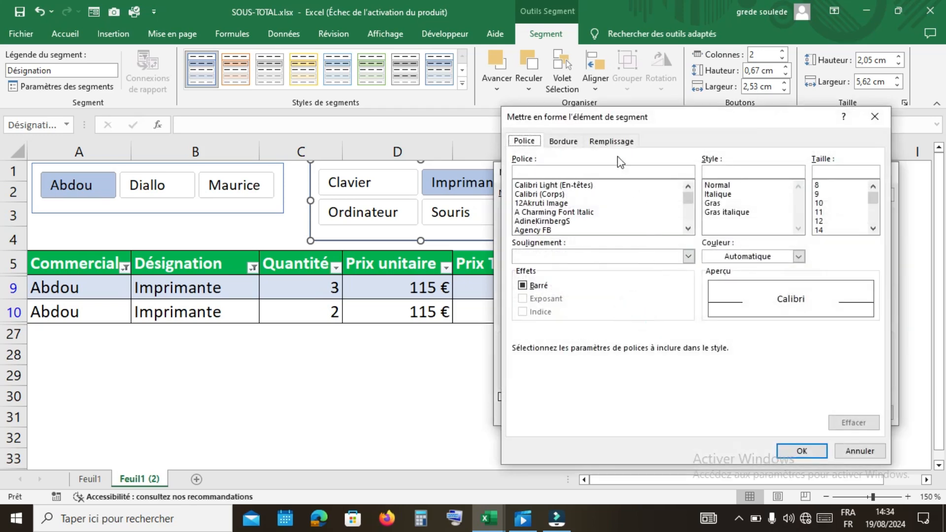
left_click(562, 142)
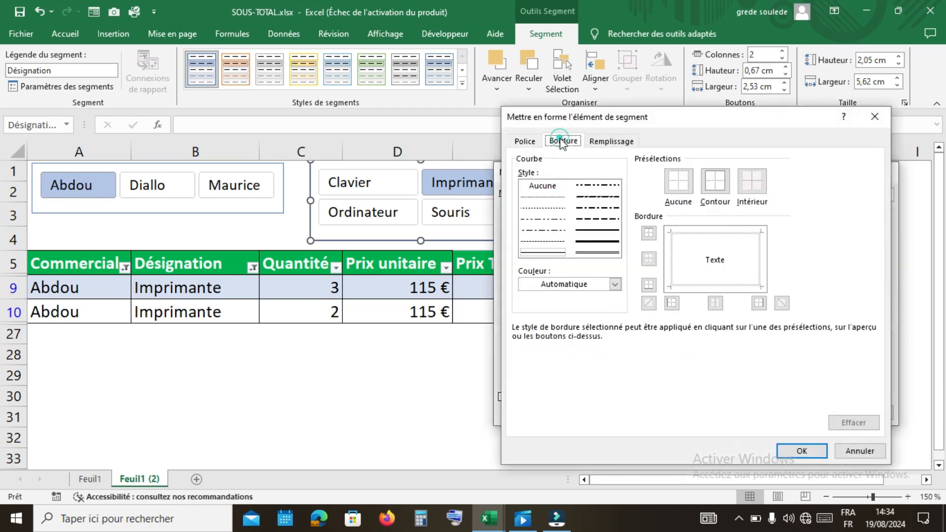
left_click(679, 190)
left_click(600, 141)
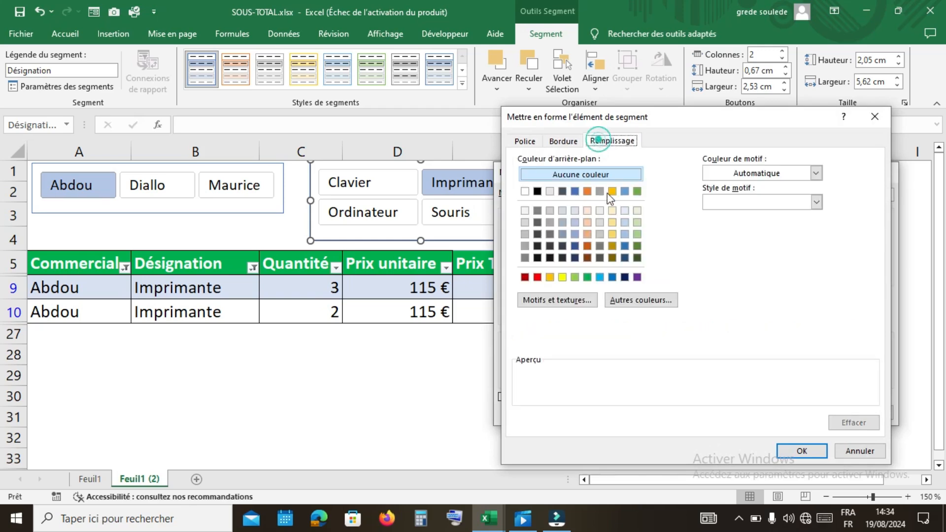
left_click(587, 278)
Set the element's font to white and bold (Gras), and save the new slicer style.
left_click(523, 141)
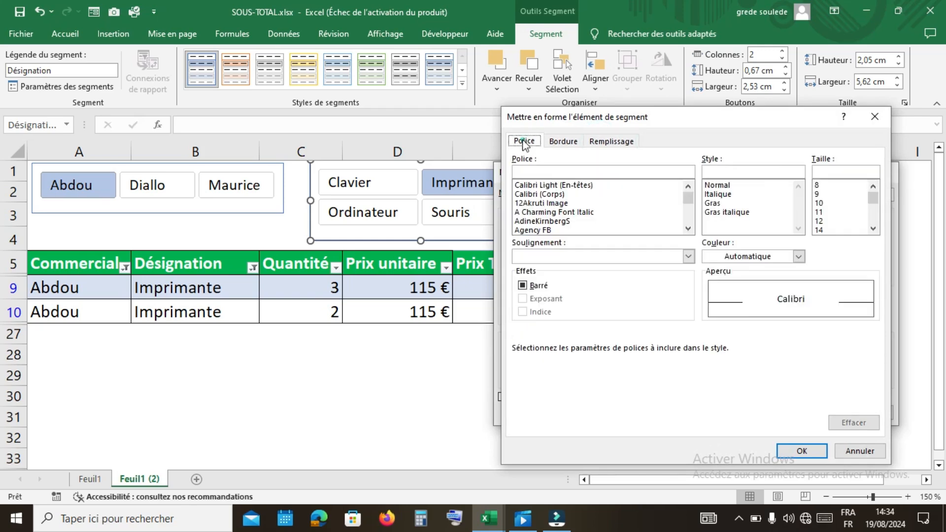
left_click(798, 256)
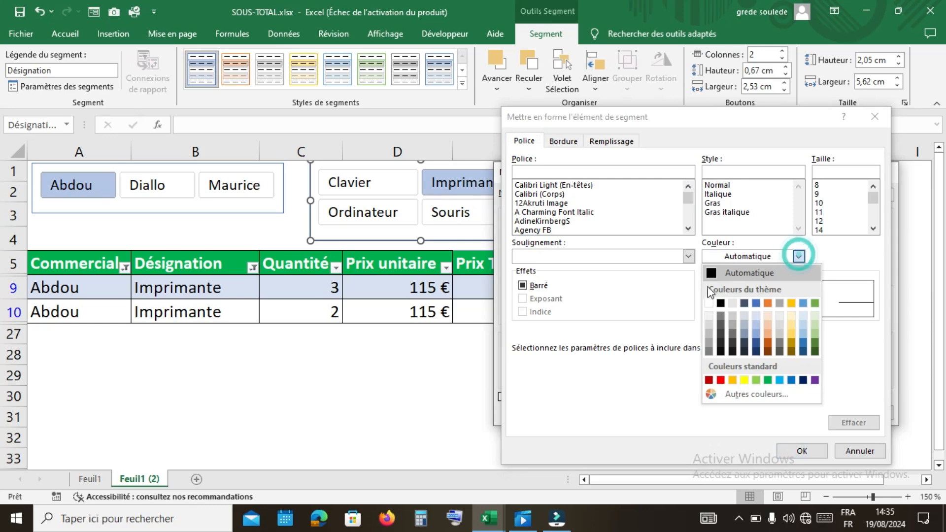
left_click(709, 303)
left_click(715, 203)
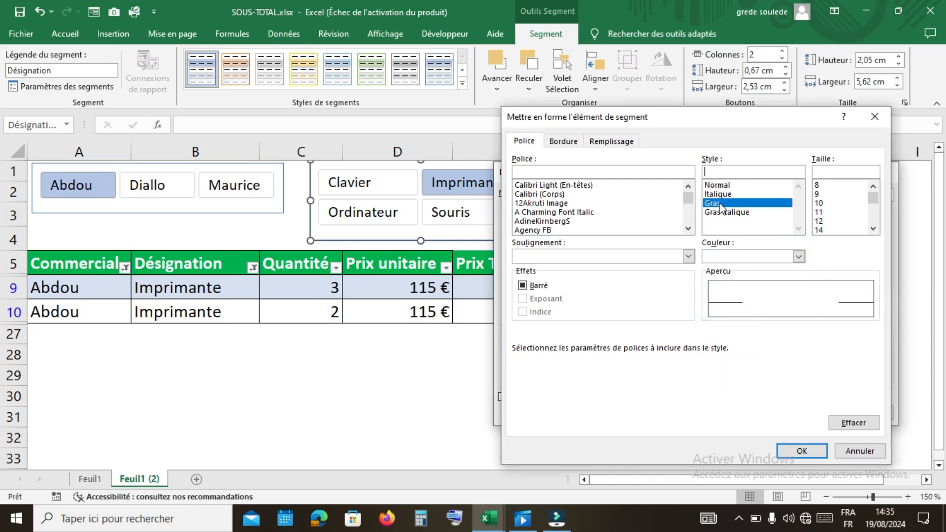
left_click(788, 450)
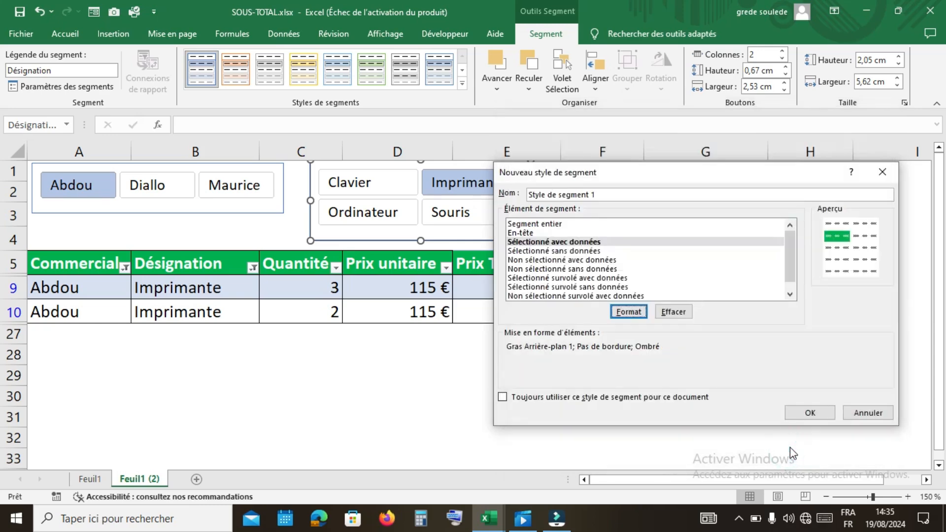
left_click(812, 414)
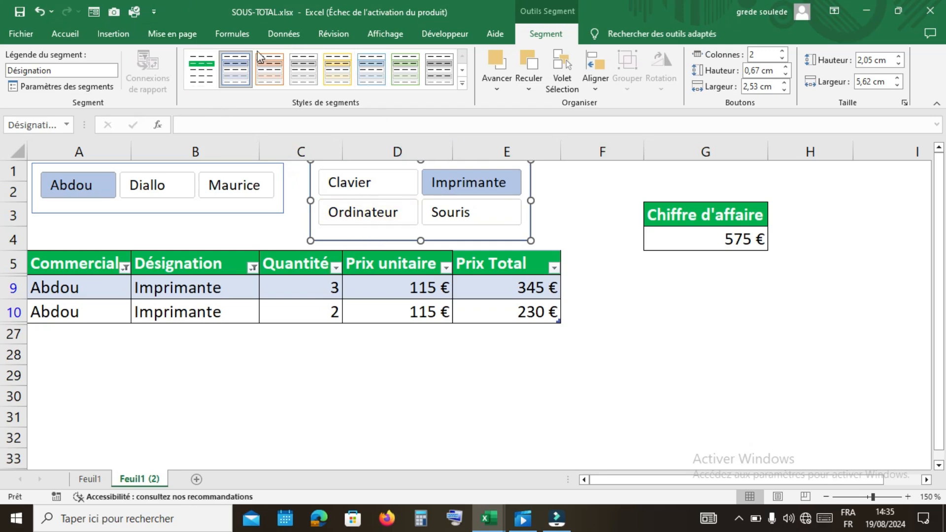
Apply the custom green style to the Désignation and Commercial slicers, and deselect them.
left_click(207, 83)
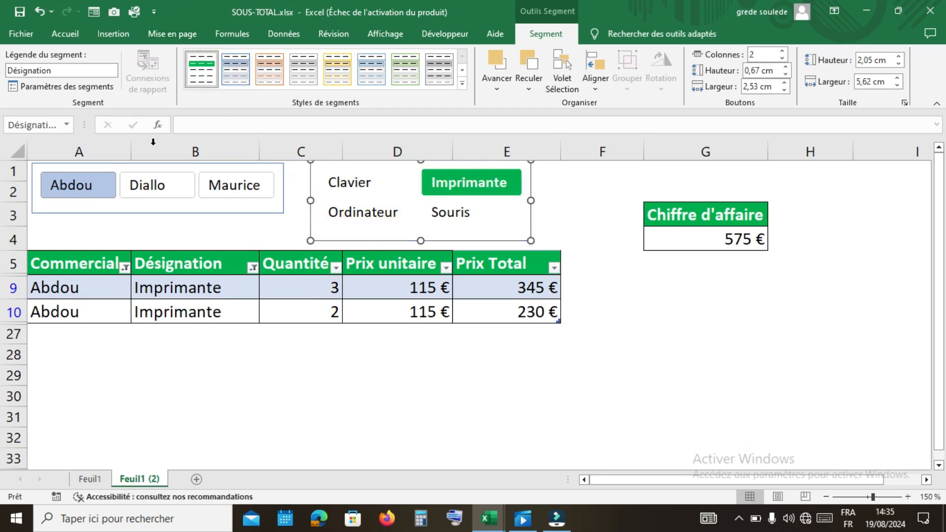
left_click(166, 205)
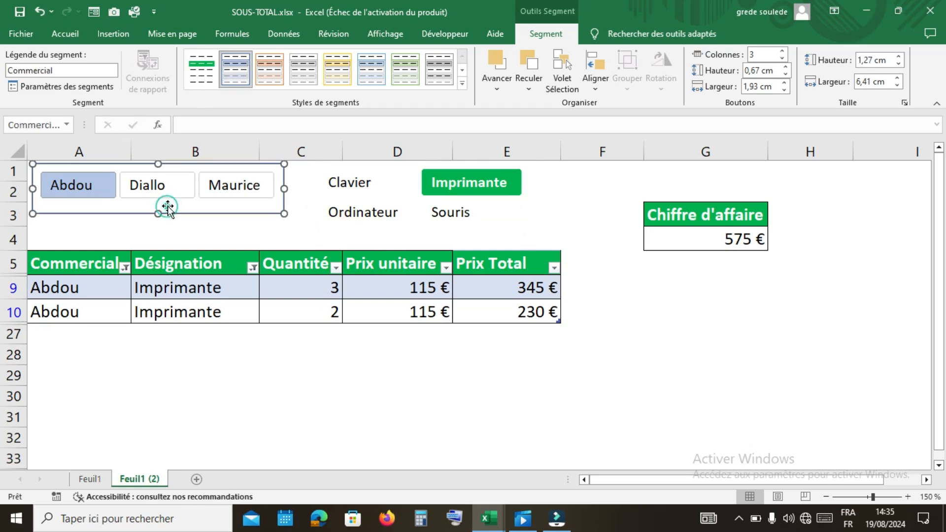
left_click(210, 65)
left_click(568, 226)
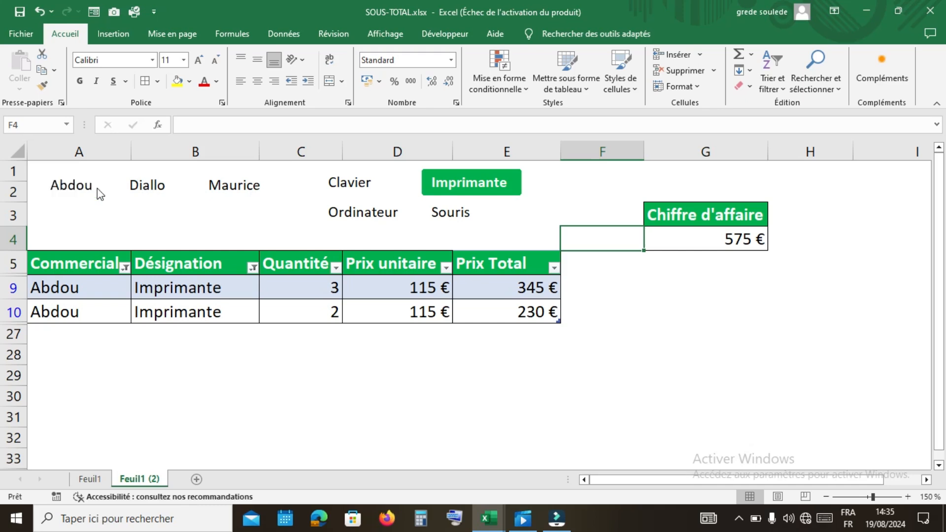
Filter on the second salesperson and add Clavier, Ordinateur and Souris to the product selection alongside Imprimante.
left_click(145, 192)
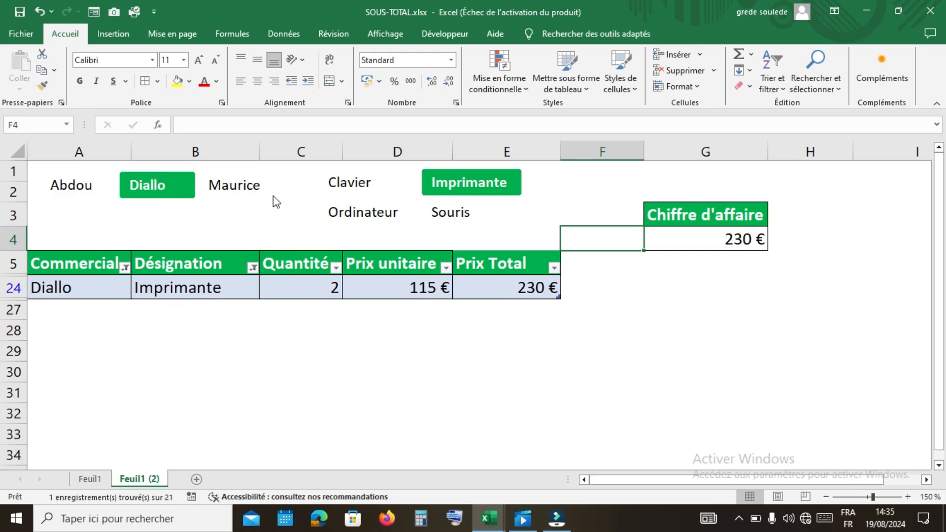
left_click(363, 184, "ctrl")
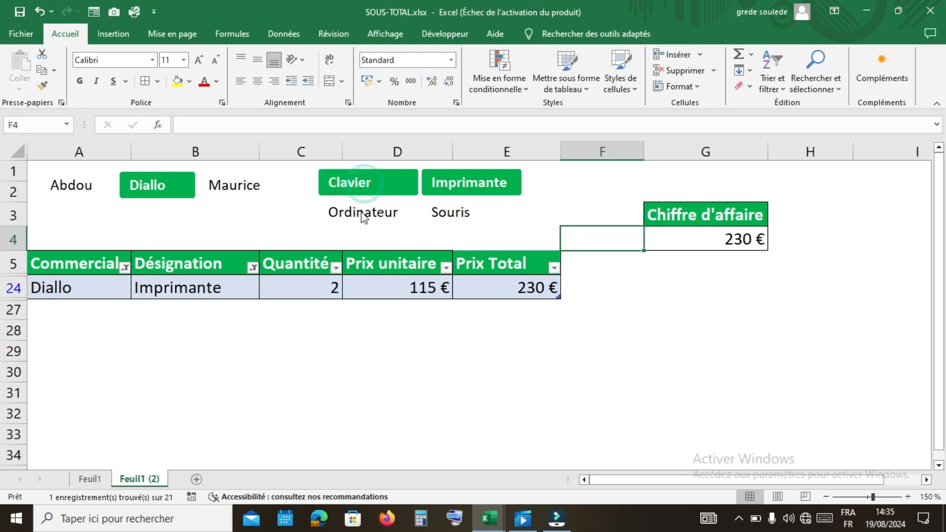
left_click(409, 223, "ctrl")
left_click(450, 218, "ctrl")
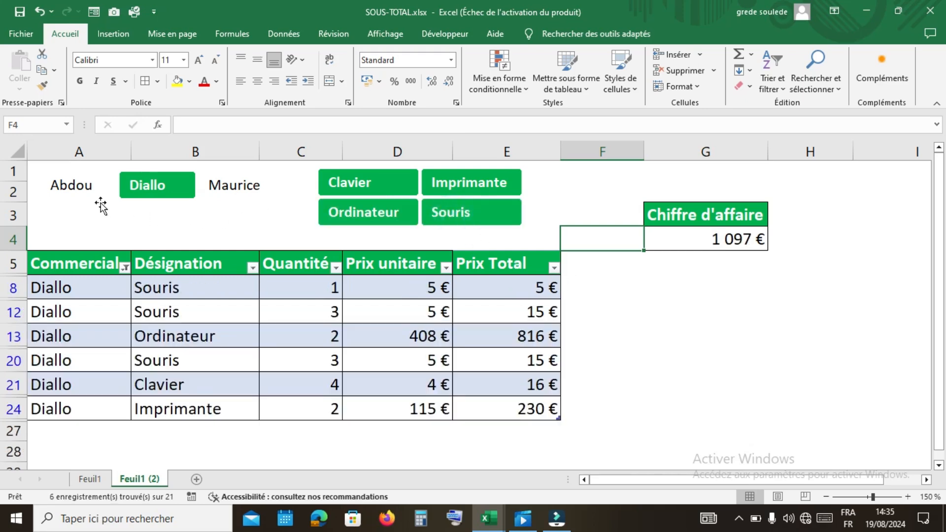
Test the Commercial slicer by cycling repeatedly through the three salespeople with all products selected, ending with the third salesperson.
left_click(76, 193)
left_click(148, 186)
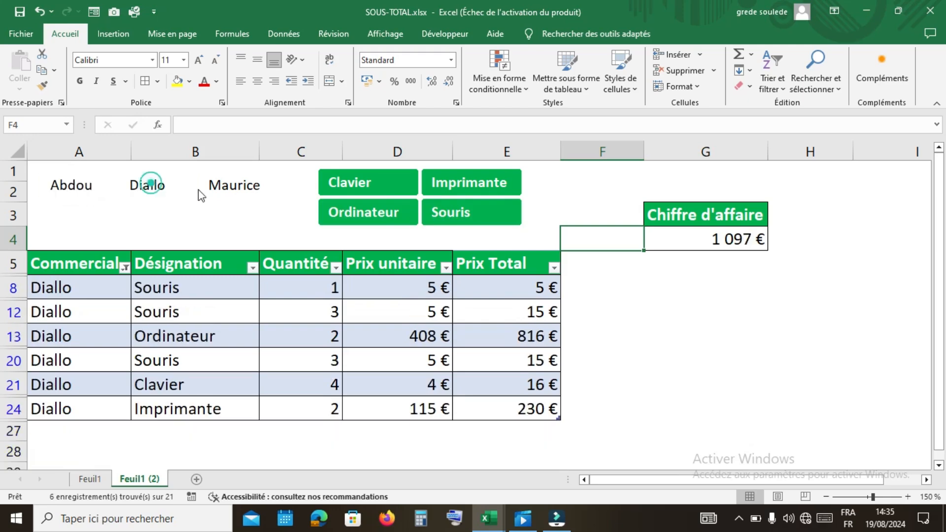
left_click(232, 189)
left_click(71, 190)
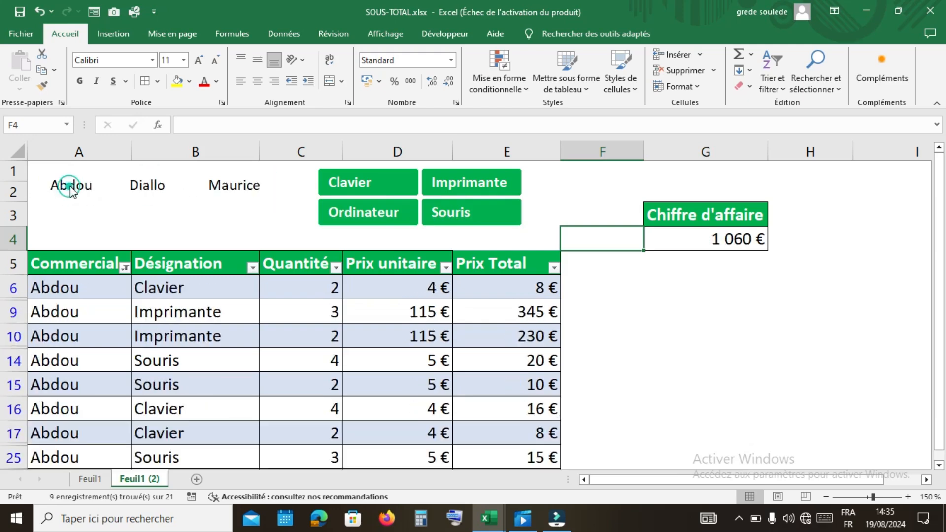
left_click(148, 190)
left_click(228, 189)
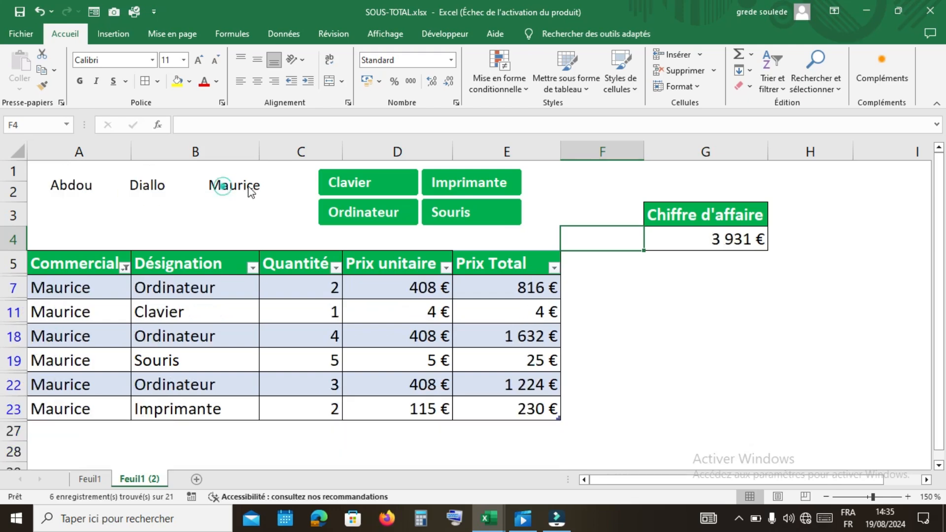
left_click(78, 187)
left_click(143, 186)
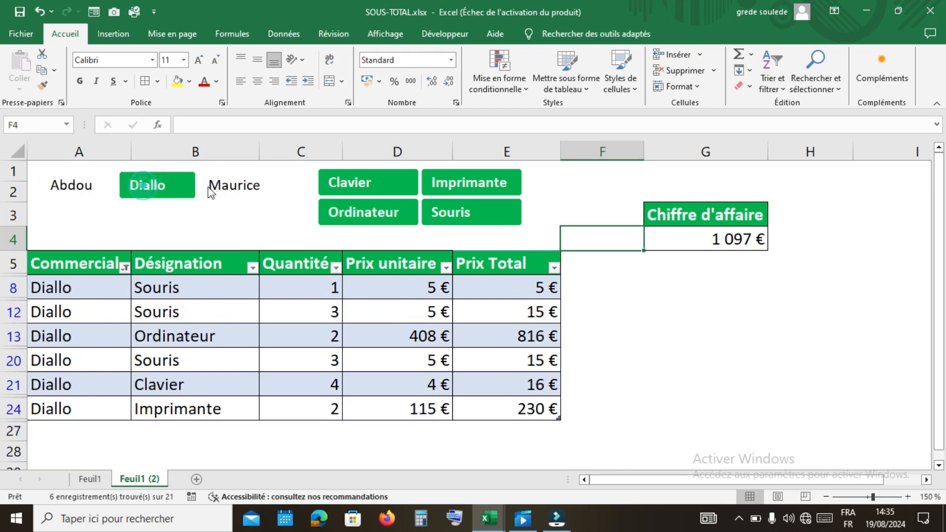
left_click(228, 190)
left_click(778, 359)
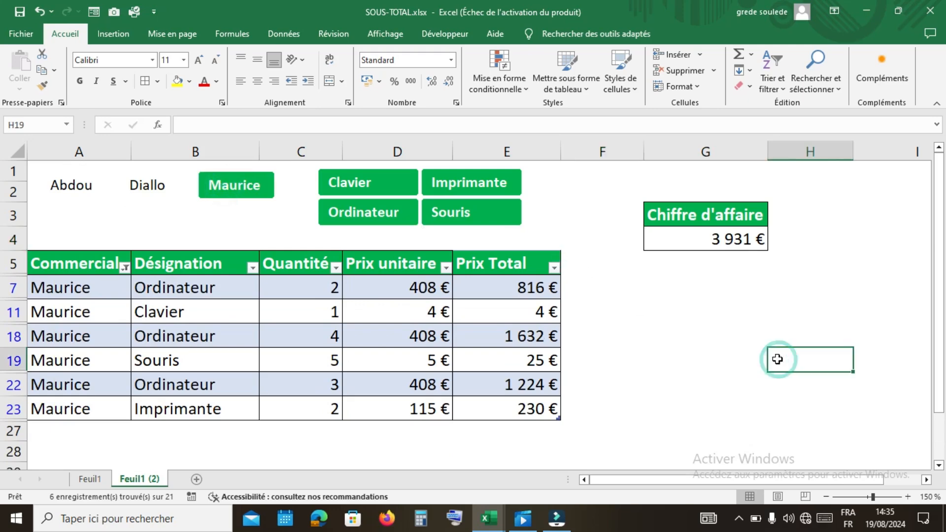